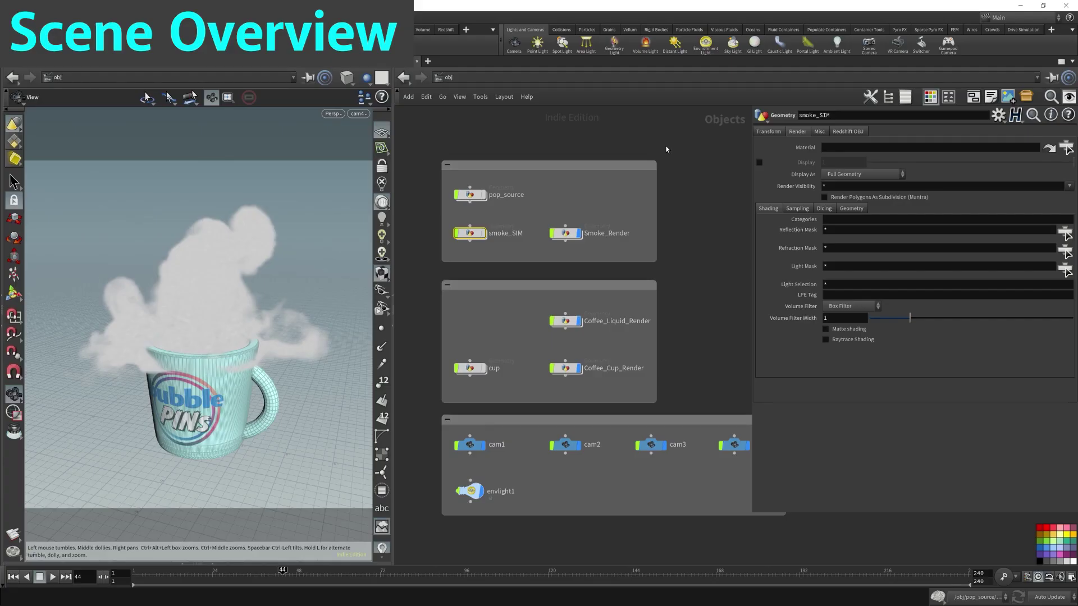
# Inside smoke_SIM, move the object_merge1-to-OUT_Source chain up and wrap it in a network box
pyautogui.doubleClick(471, 233)
pyautogui.moveTo(481, 221); pyautogui.dragTo(544, 217, button='middle')
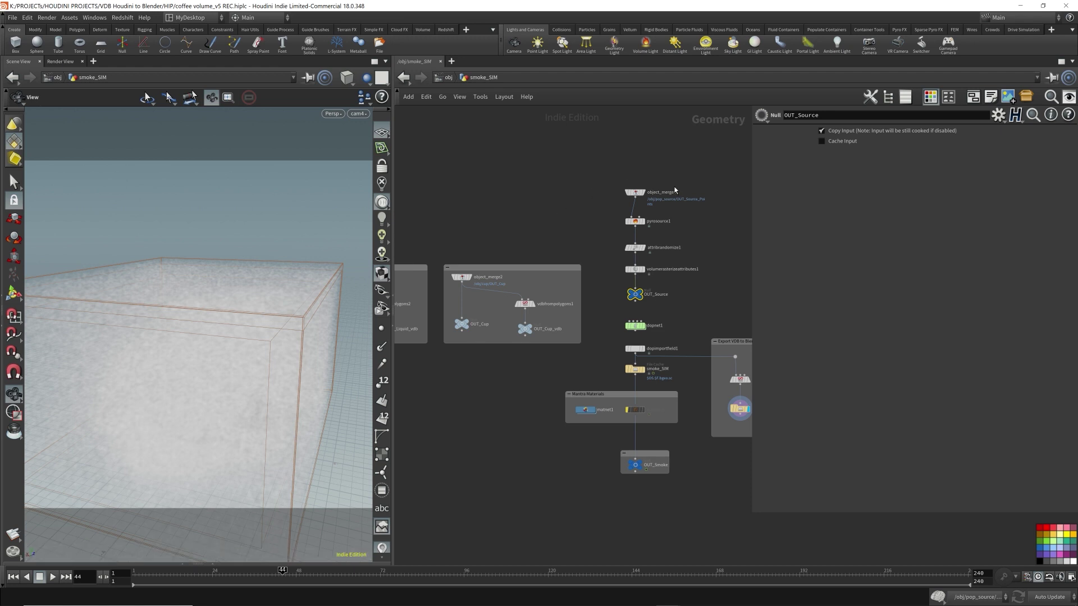
pyautogui.moveTo(675, 191); pyautogui.dragTo(635, 156, button='middle')
pyautogui.scroll(2, 634, 170)
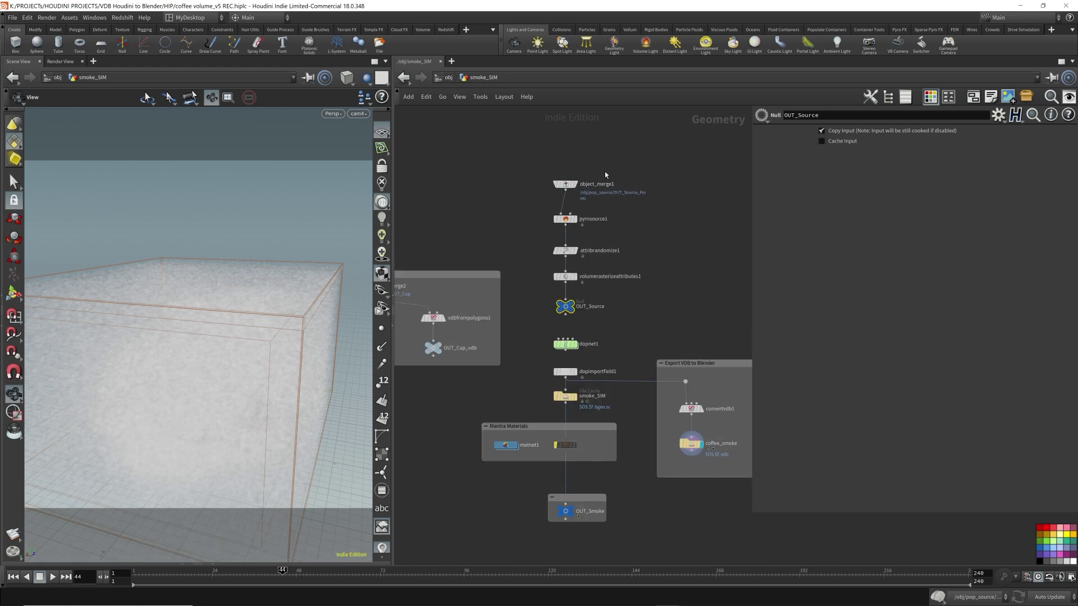
pyautogui.moveTo(540, 155); pyautogui.dragTo(660, 327)
pyautogui.moveTo(570, 308); pyautogui.dragTo(566, 265)
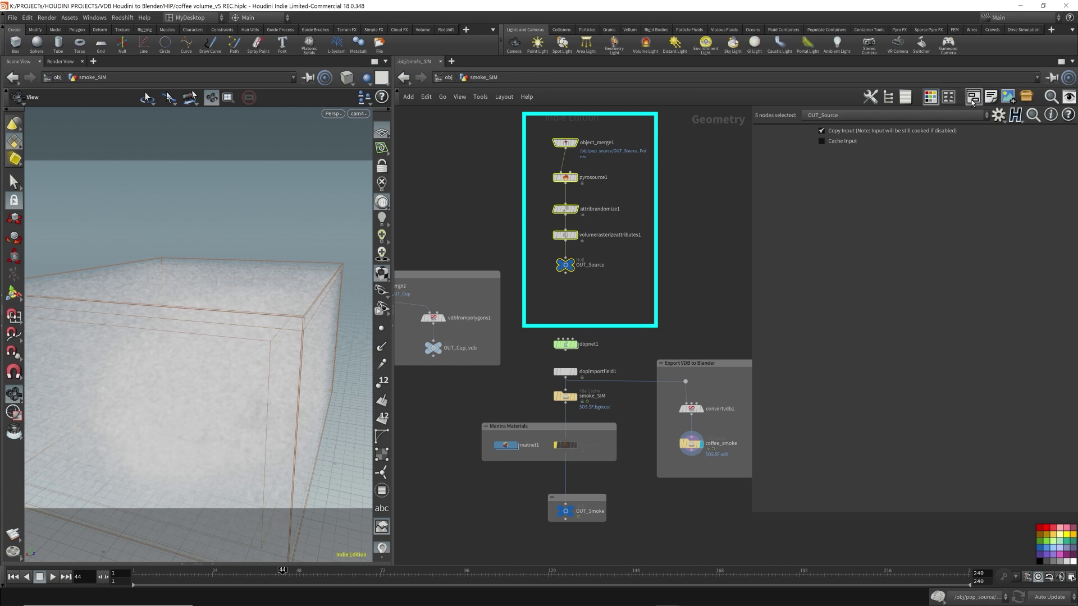
pyautogui.hotkey('shift', 'o')
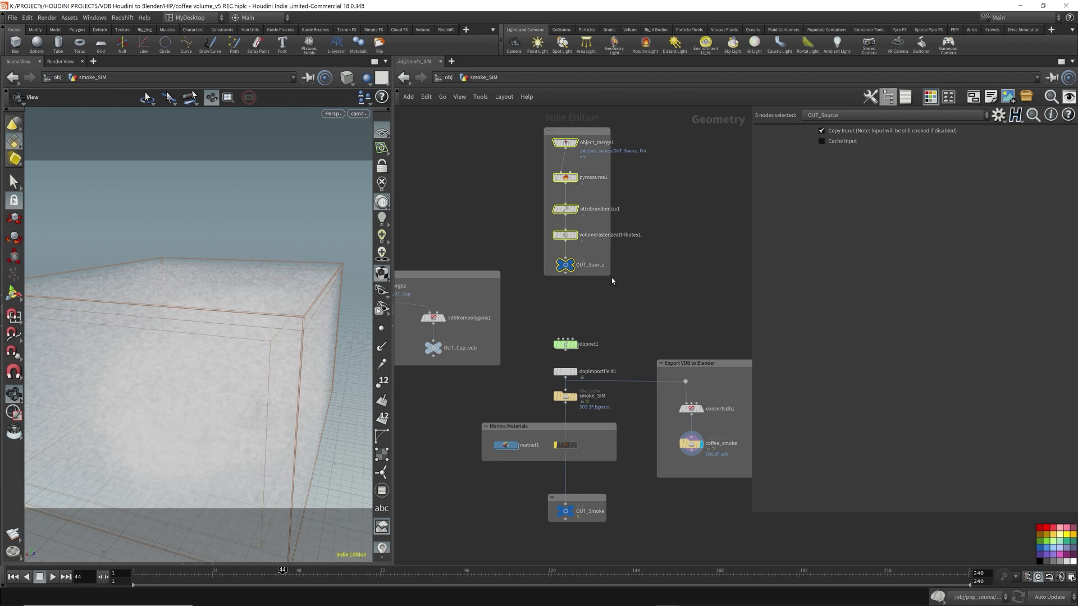
pyautogui.click(640, 281)
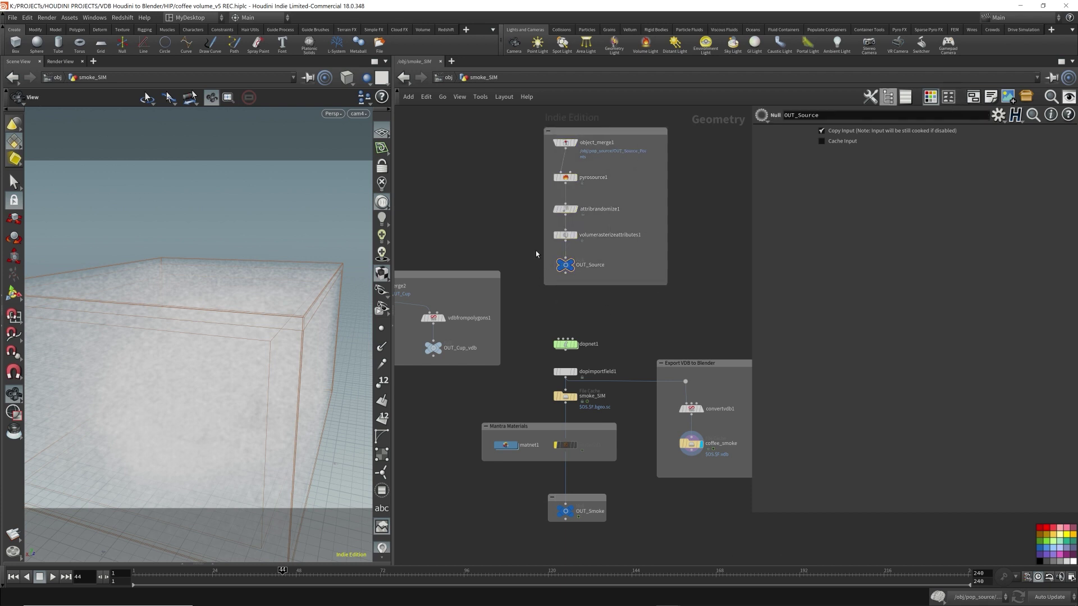
# Display OUT_Source in the viewport and return the timeline to frame 1
pyautogui.click(571, 261)
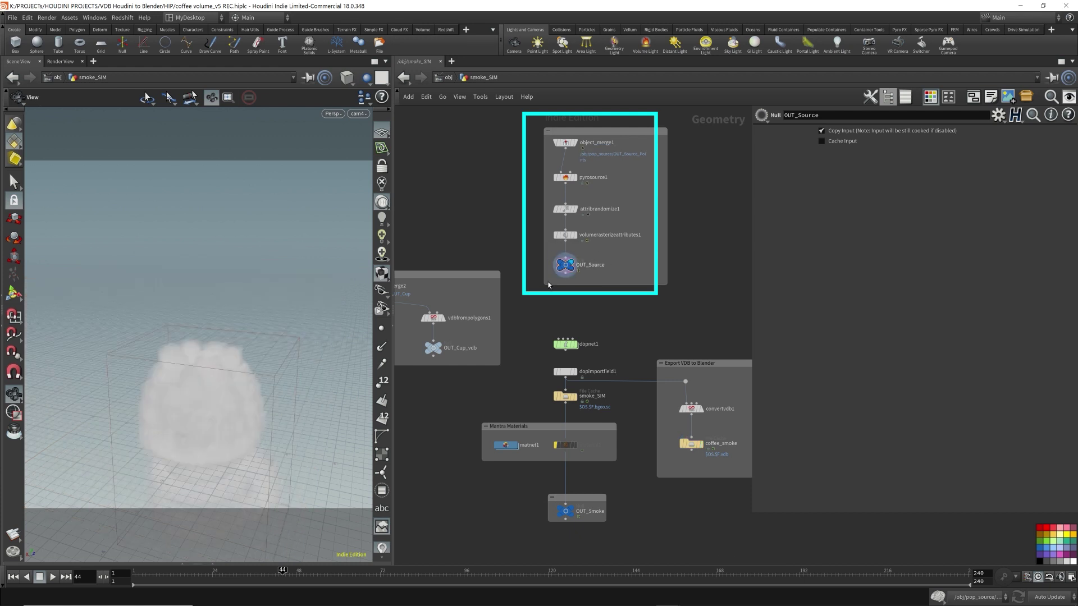
pyautogui.moveTo(236, 344)
pyautogui.mouseDown()
pyautogui.moveTo(308, 373)
pyautogui.moveTo(218, 386)
pyautogui.moveTo(243, 353)
pyautogui.mouseUp()
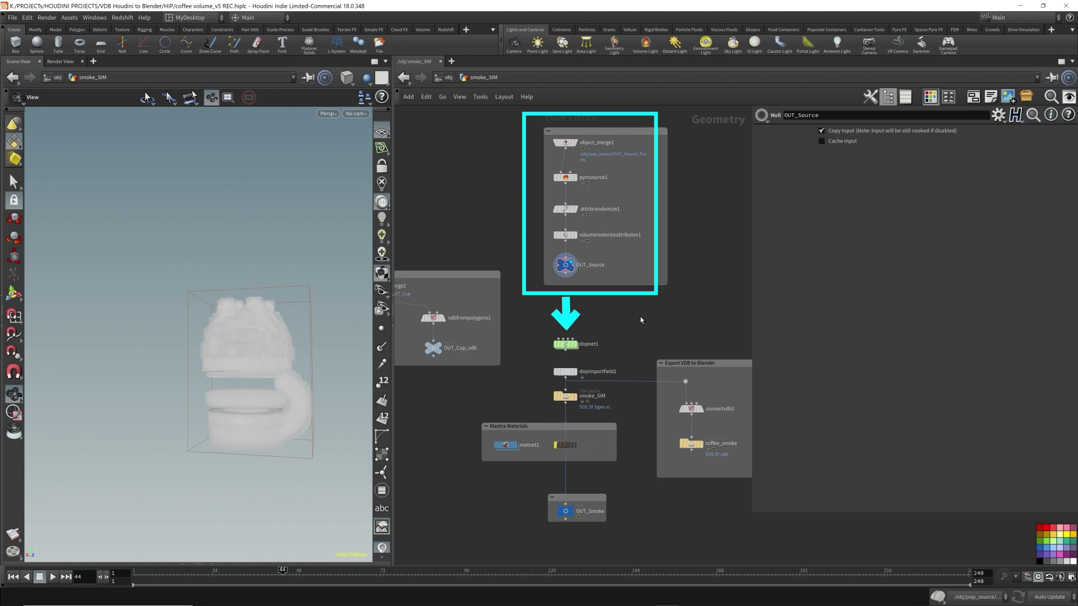
pyautogui.moveTo(567, 349)
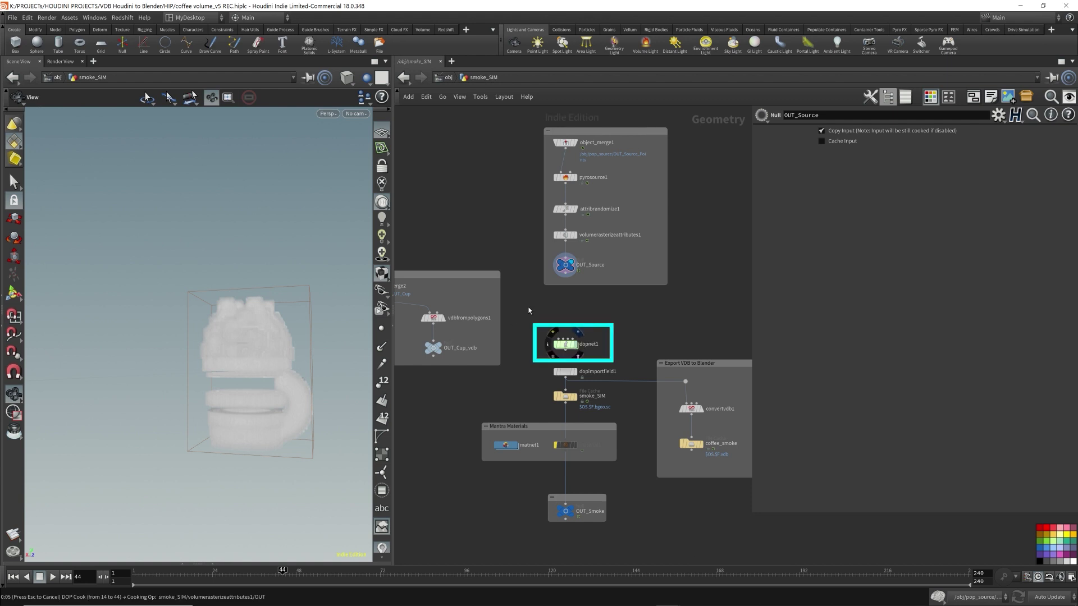
pyautogui.click(13, 578)
pyautogui.moveTo(289, 307)
pyautogui.mouseDown()
pyautogui.moveTo(284, 387)
pyautogui.moveTo(288, 331)
pyautogui.mouseUp()
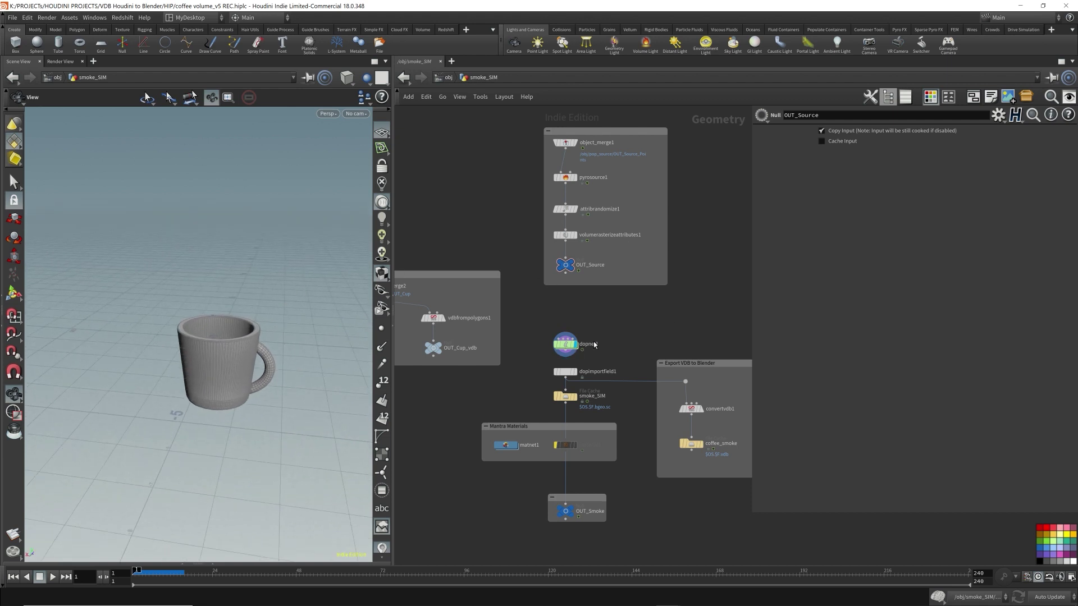
pyautogui.doubleClick(558, 348)
pyautogui.press('h')
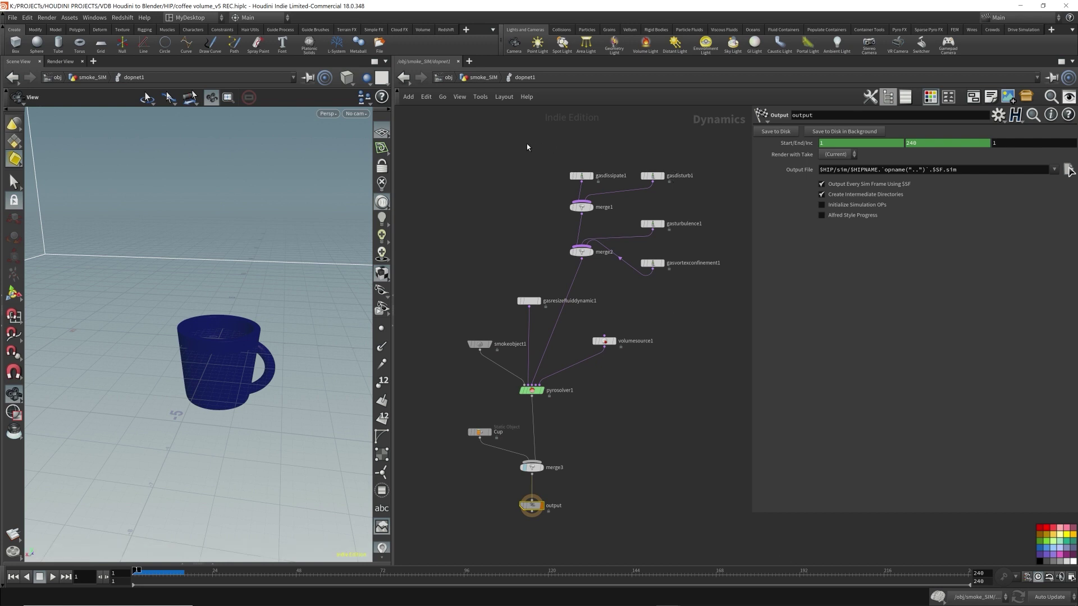
pyautogui.click(484, 76)
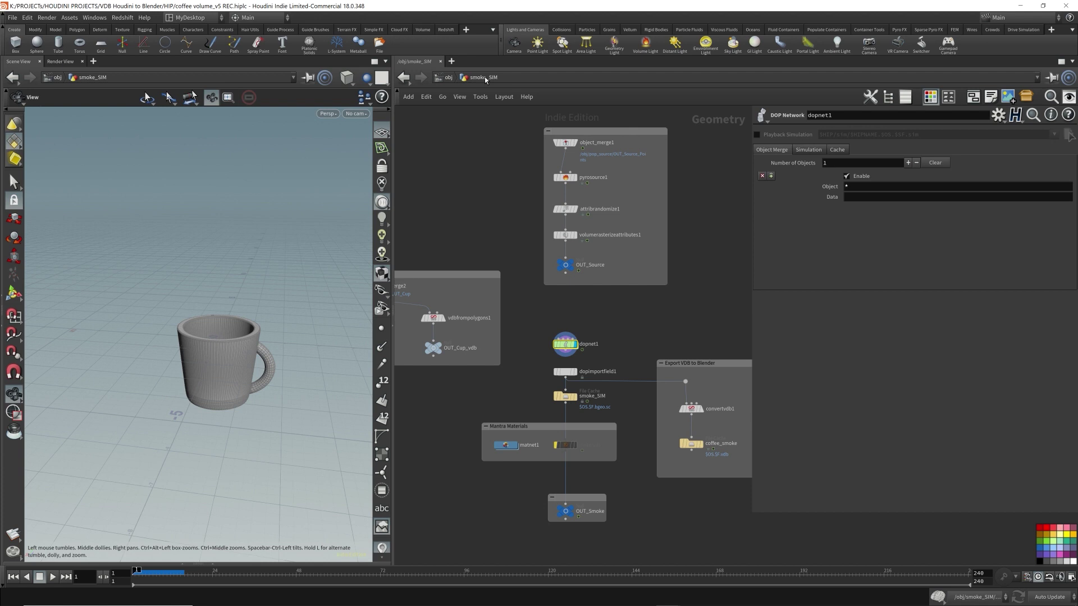
pyautogui.moveTo(606, 315); pyautogui.dragTo(597, 269, button='middle')
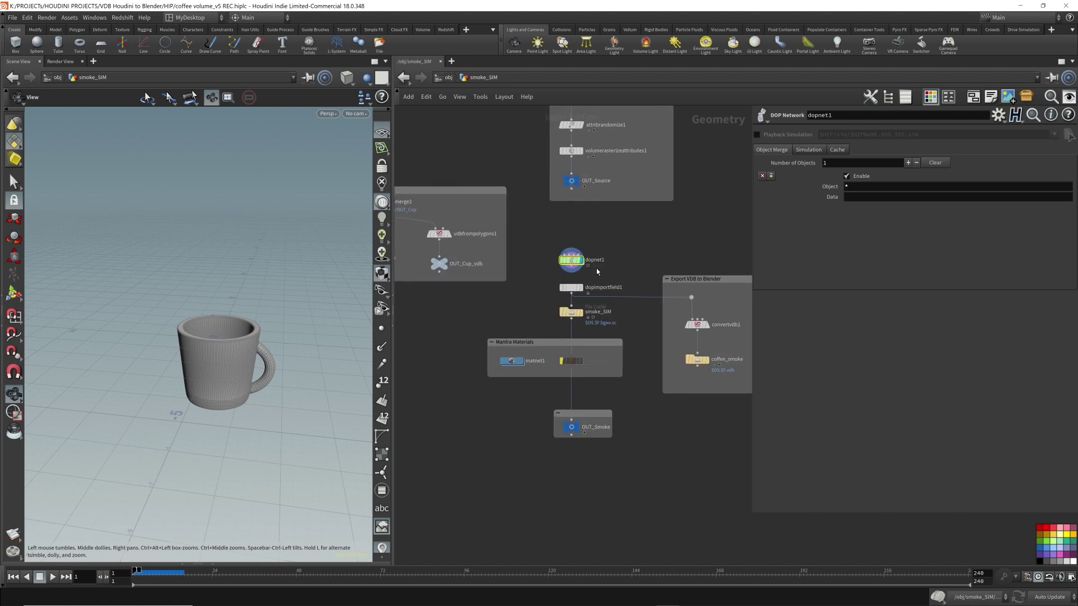
pyautogui.scroll(3, 597, 268)
pyautogui.moveTo(570, 313)
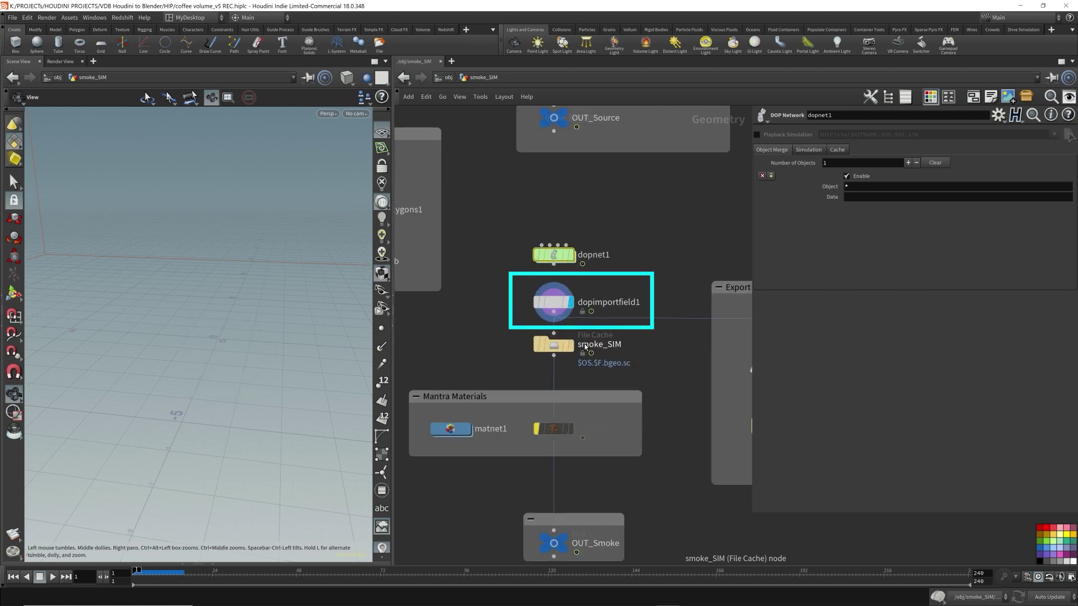
pyautogui.click(570, 303)
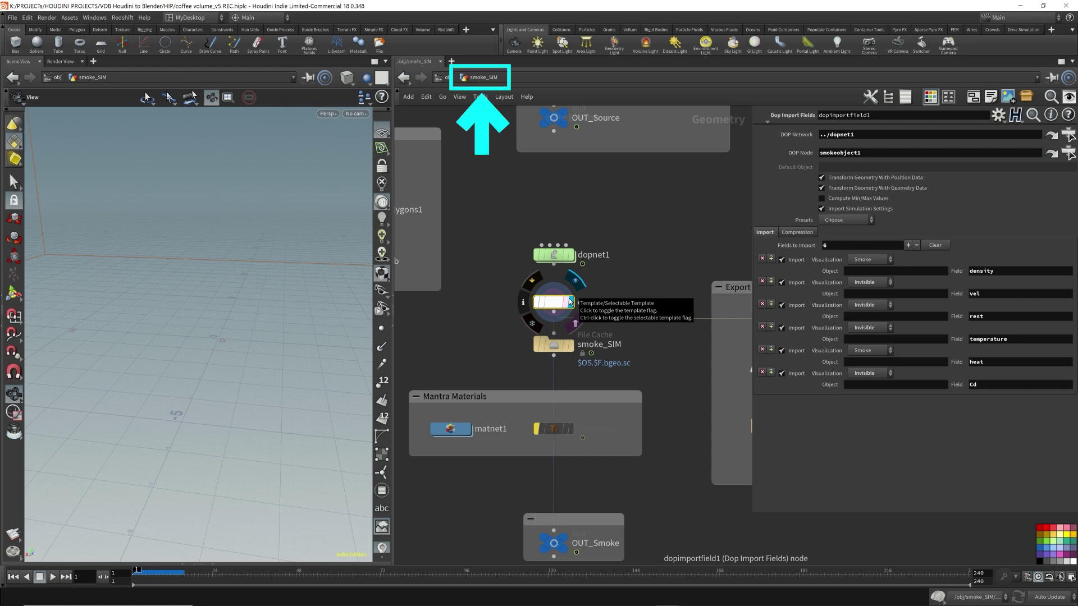
pyautogui.click(555, 351)
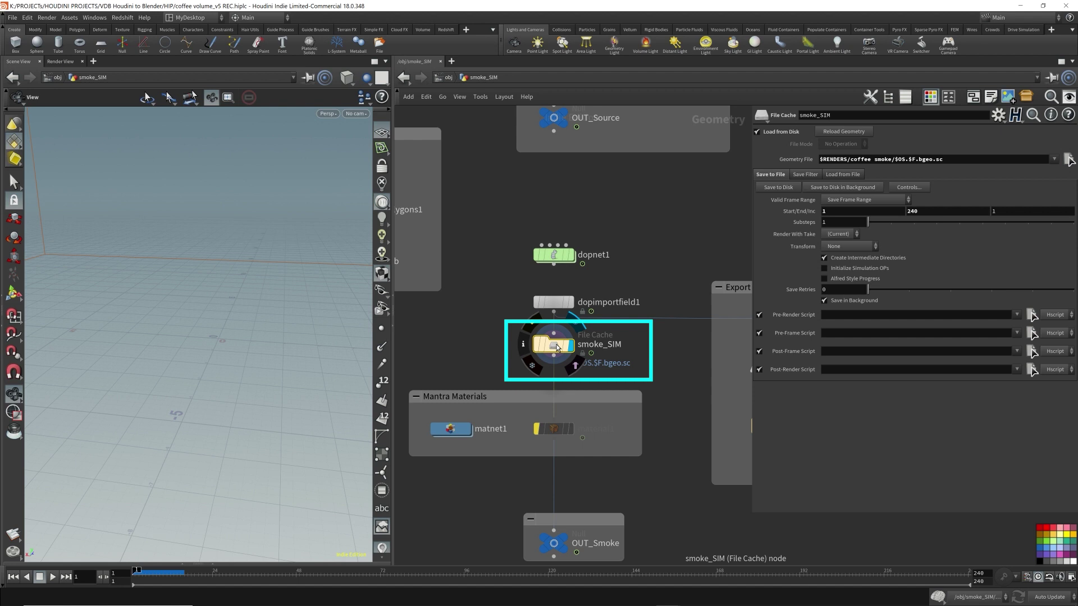
pyautogui.press('Up')
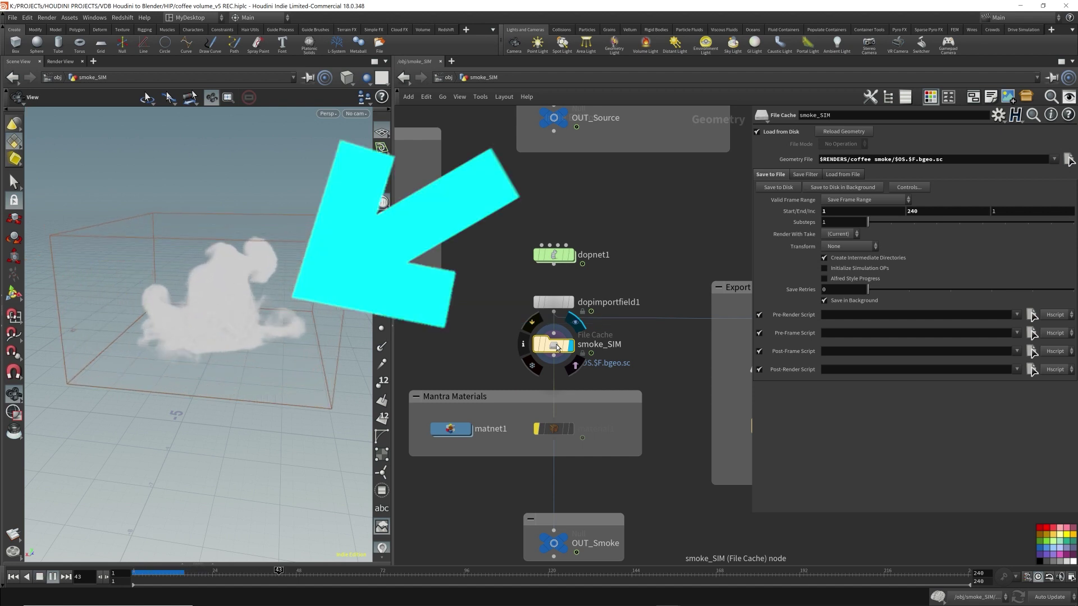
# Stop playback and jump the timeline to frame 26 to show the smoke
pyautogui.hotkey('ctrl', 'Up')
pyautogui.scroll(-2, 647, 397)
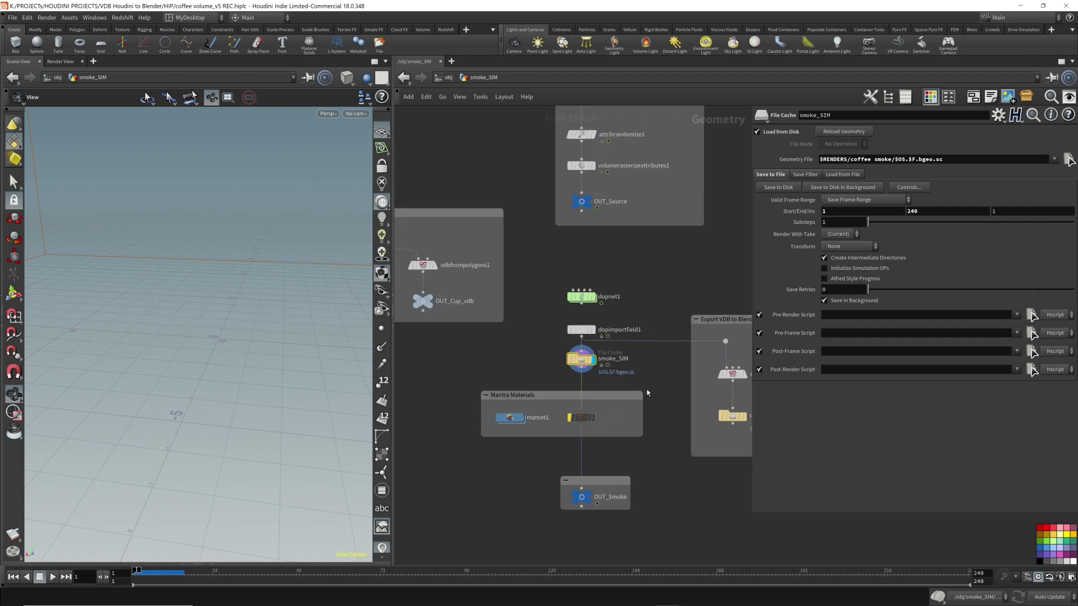
pyautogui.scroll(2, 648, 384)
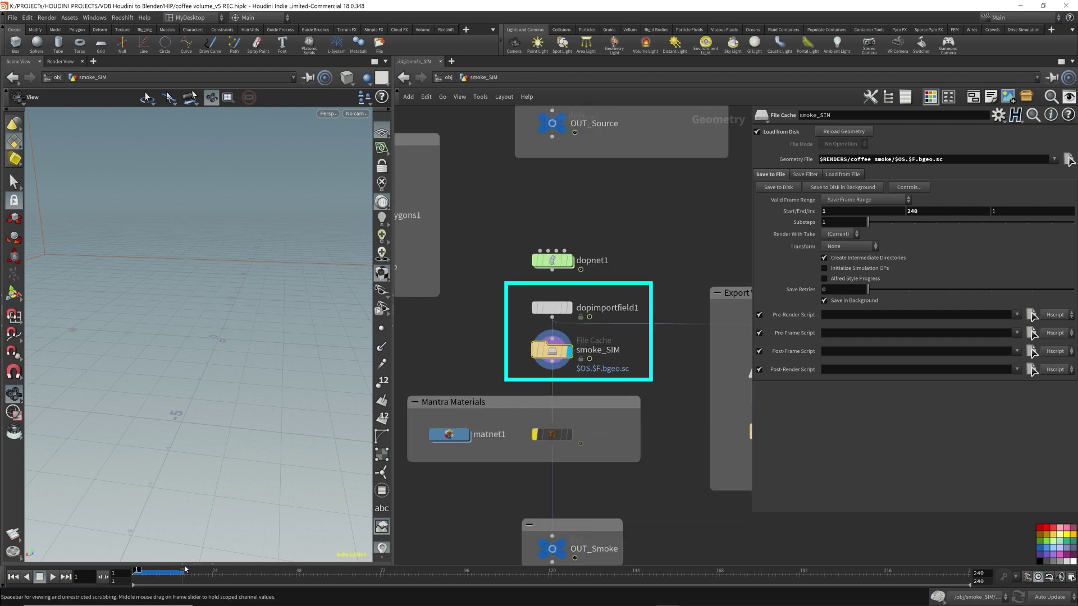
pyautogui.click(220, 571)
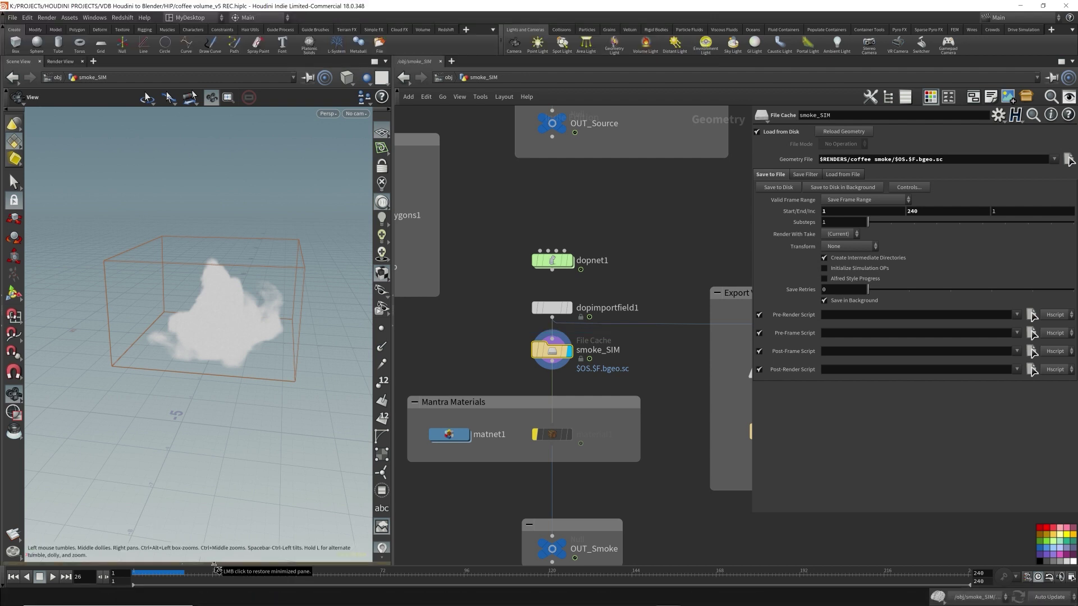
# Split the viewport and show primitive data in a Geometry Spreadsheet below it
pyautogui.click(216, 564)
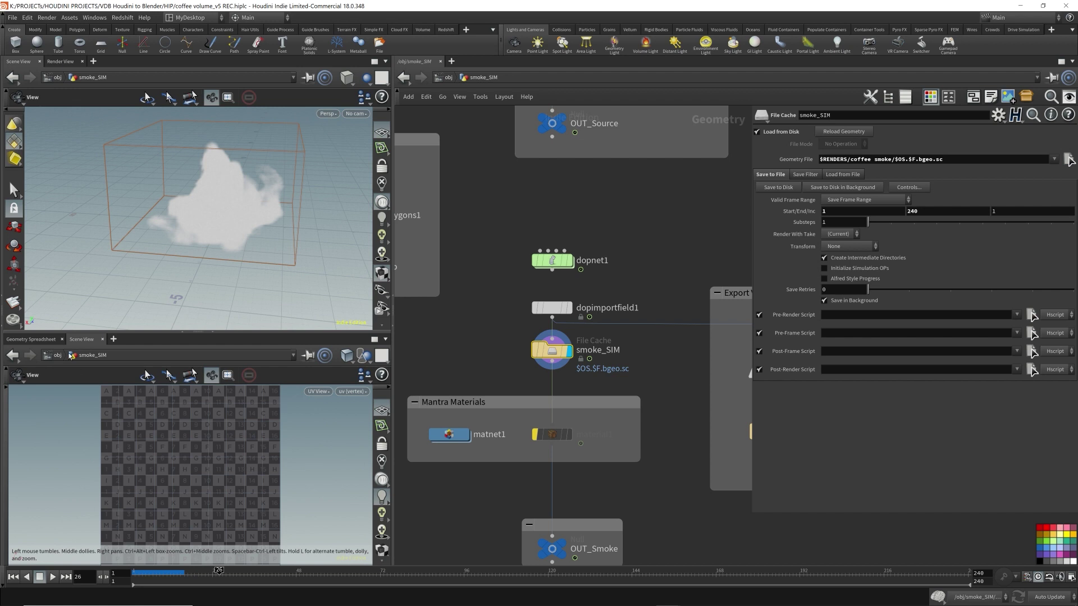
pyautogui.click(44, 341)
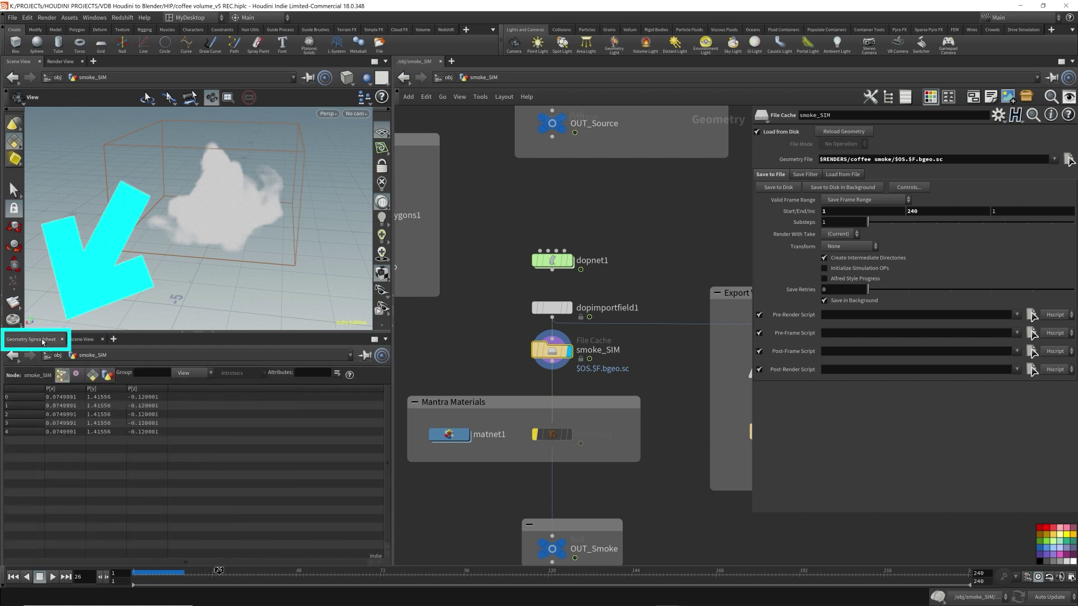
pyautogui.click(92, 380)
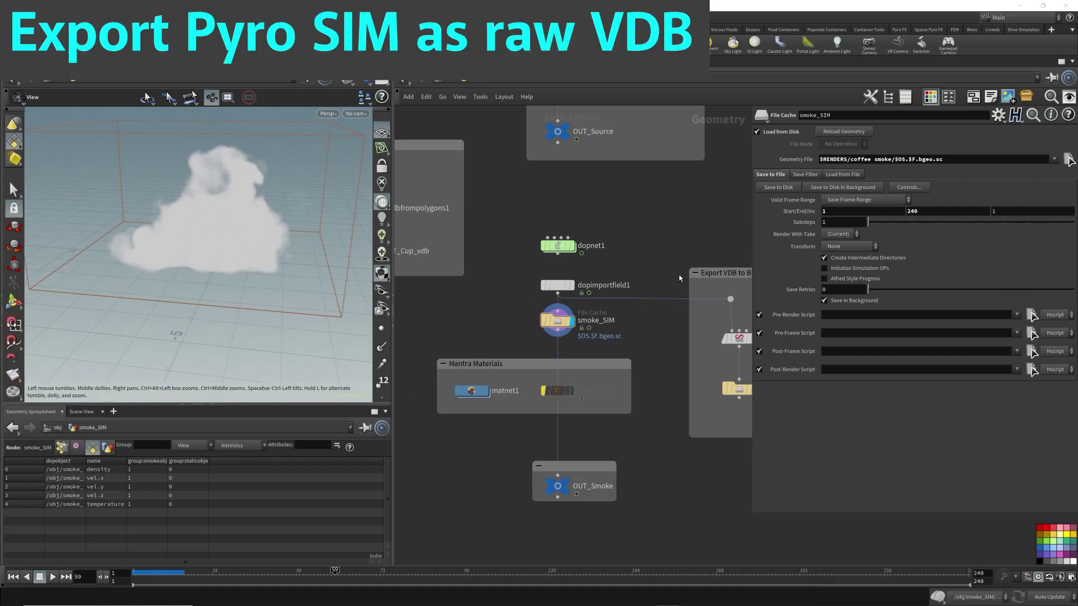
# Select dopimportfield1, then show convertvdb1's parameters from the Export VDB to Blender box
pyautogui.moveTo(520, 270); pyautogui.dragTo(632, 305)
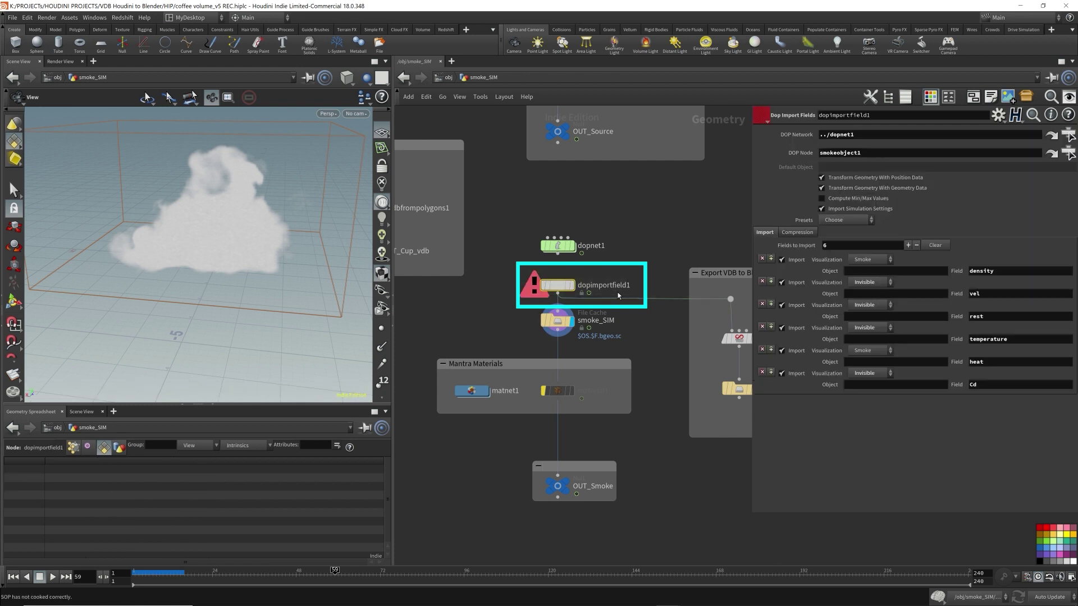
pyautogui.moveTo(644, 329); pyautogui.dragTo(515, 303, button='middle')
pyautogui.click(602, 316)
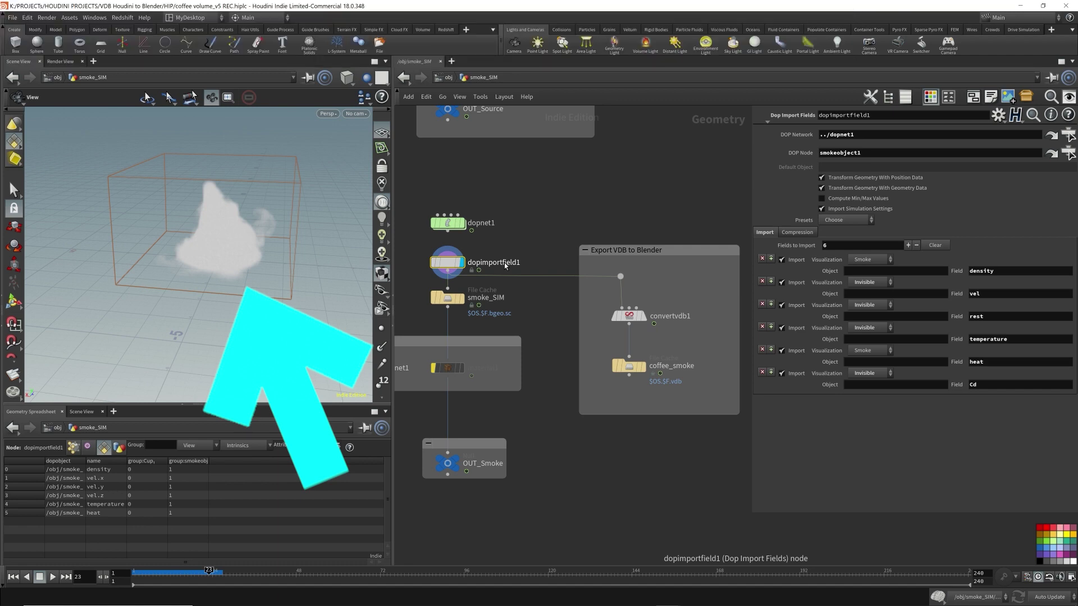
# Open dopimportfield1's info window, move it to the left side, and select convertvdb1
pyautogui.moveTo(436, 265)
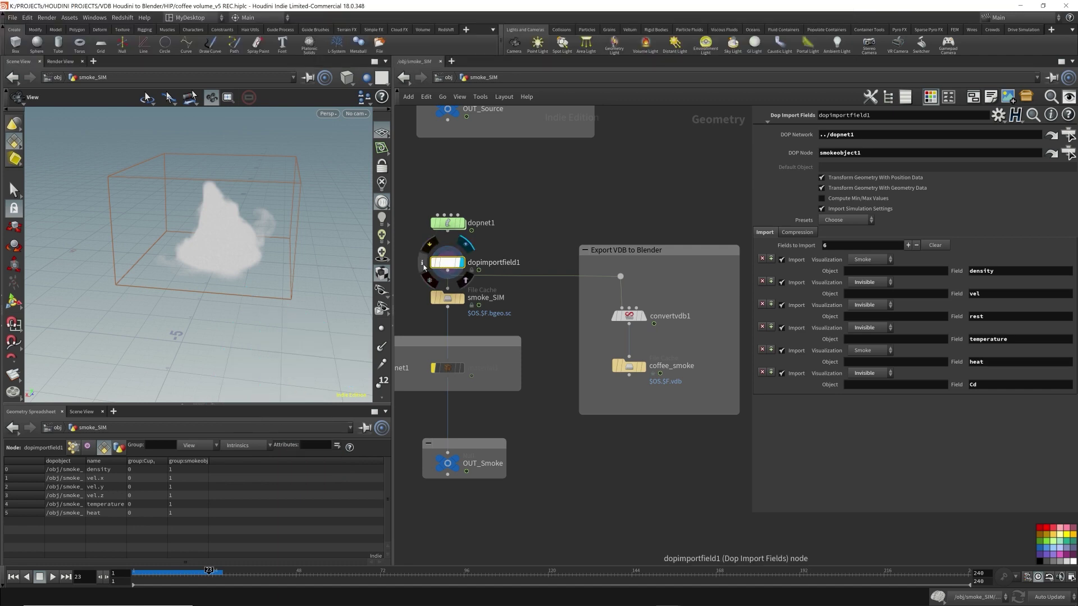
pyautogui.click(423, 263)
pyautogui.moveTo(435, 42); pyautogui.dragTo(501, 75)
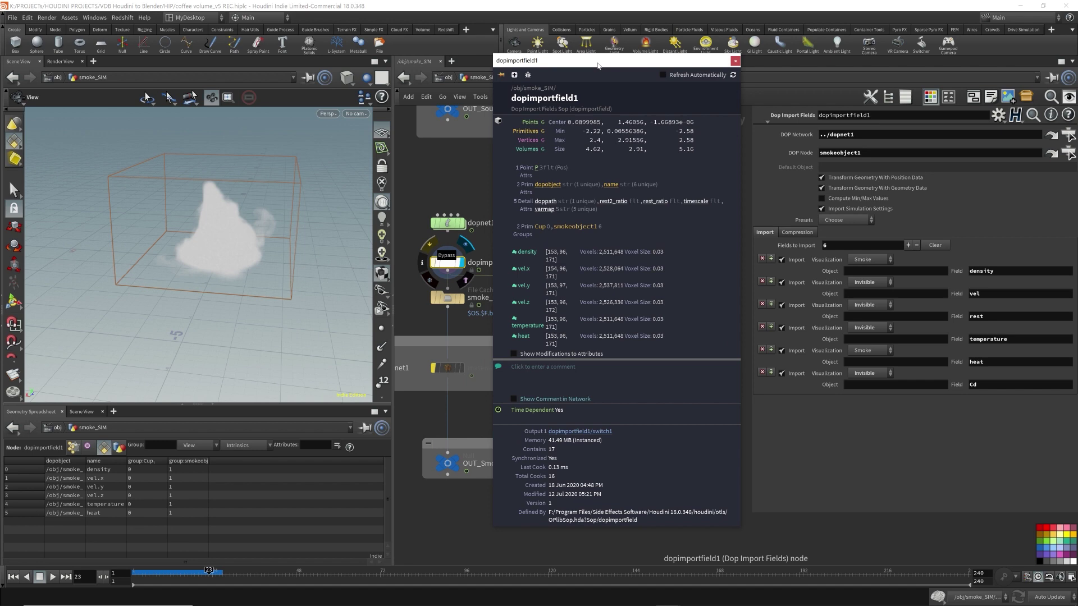
pyautogui.moveTo(573, 66); pyautogui.dragTo(151, 87)
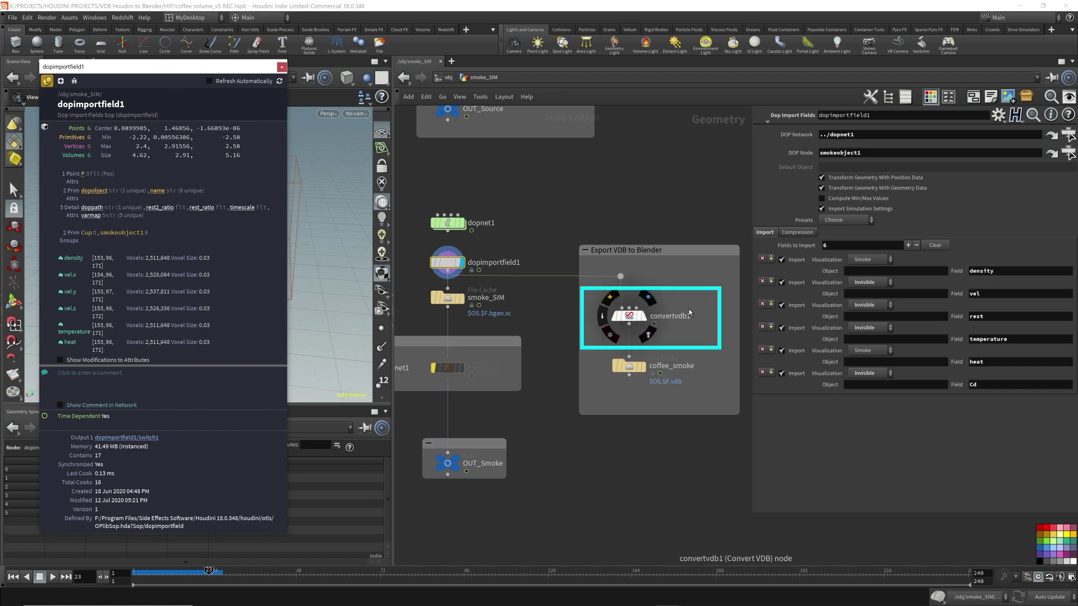
pyautogui.press('Down')
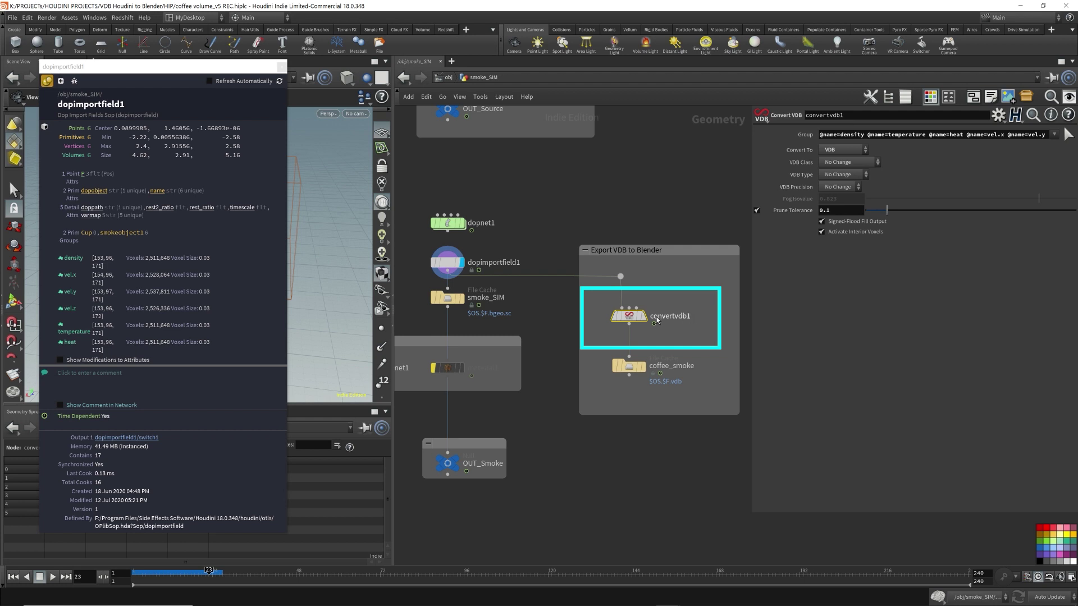
pyautogui.moveTo(647, 322)
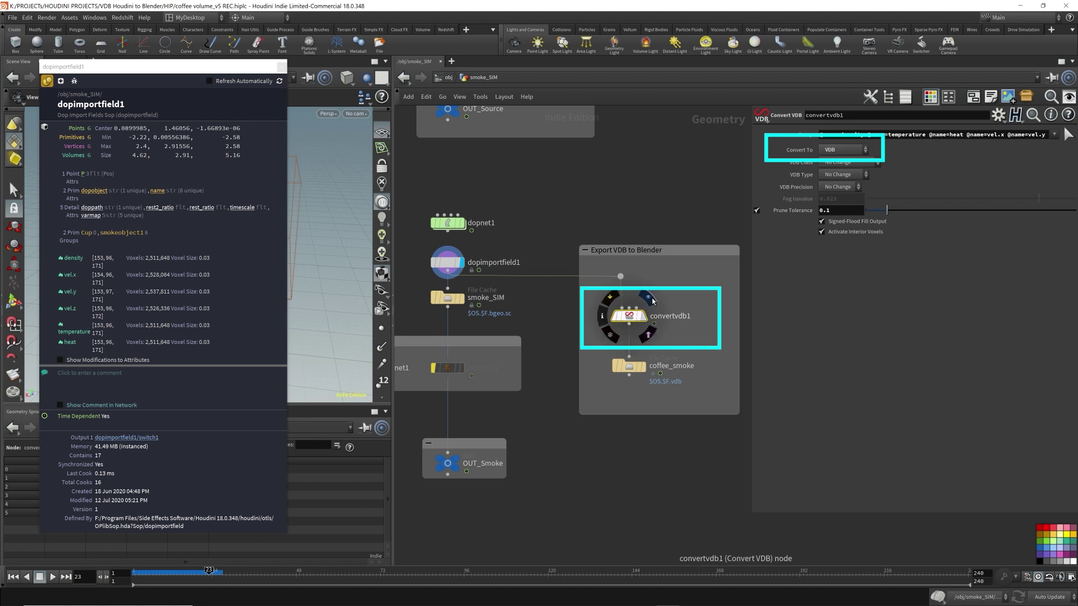
# Open convertvdb1's info window beside dopimportfield1's, then select convertvdb1 to show its Convert VDB settings
pyautogui.click(603, 318)
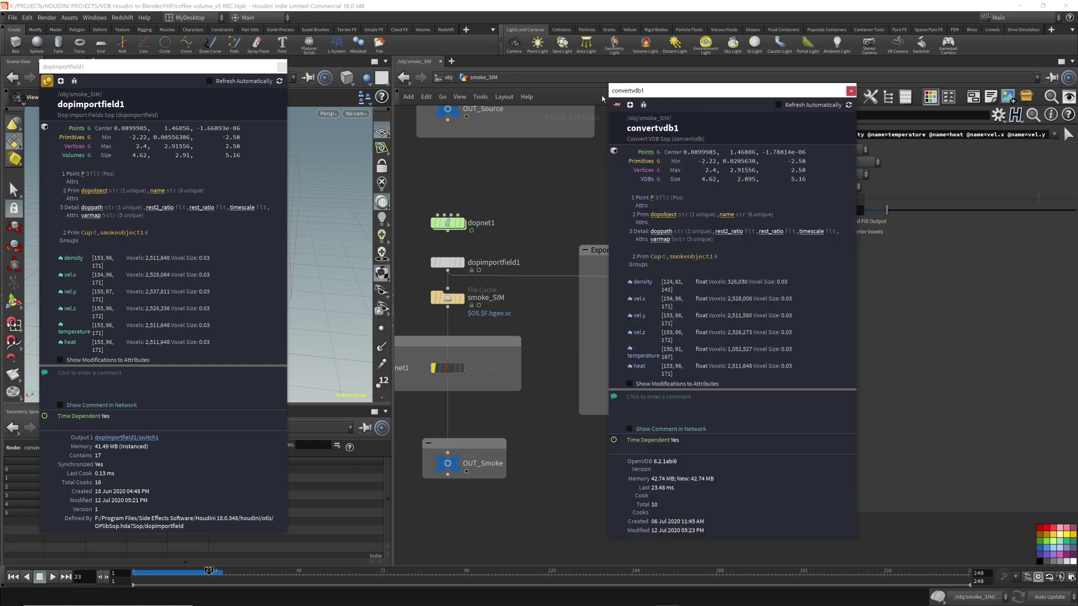
pyautogui.moveTo(650, 93); pyautogui.dragTo(749, 100)
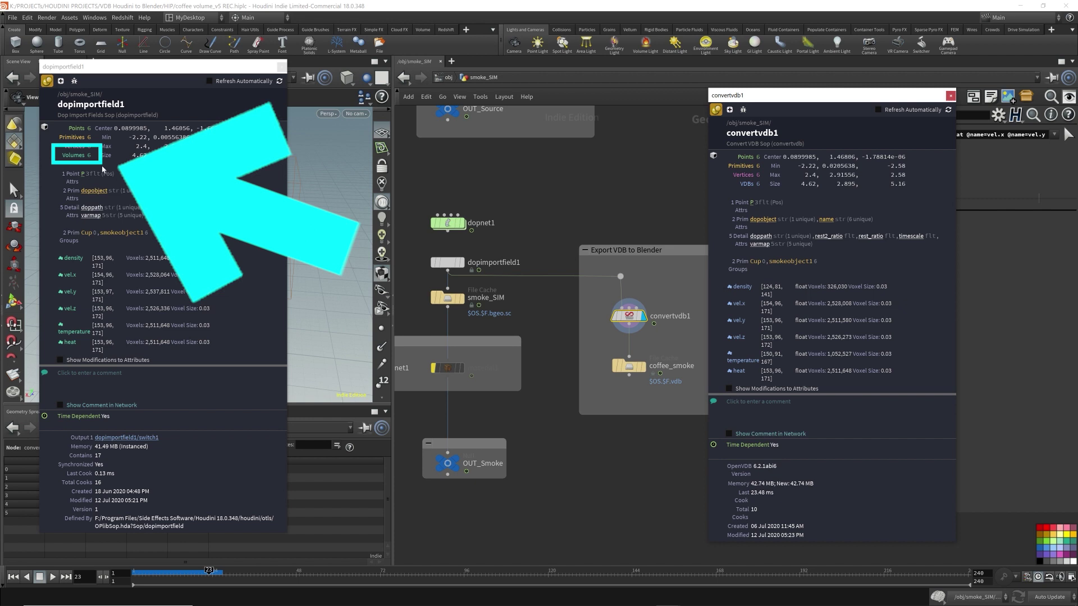
pyautogui.moveTo(401, 243); pyautogui.dragTo(470, 273)
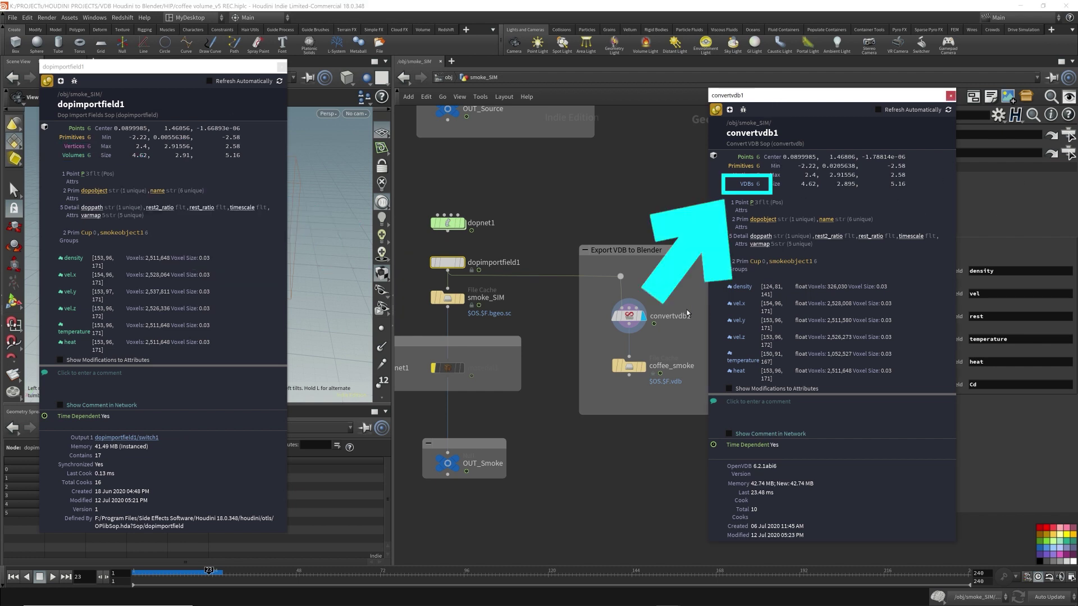
pyautogui.click(626, 317)
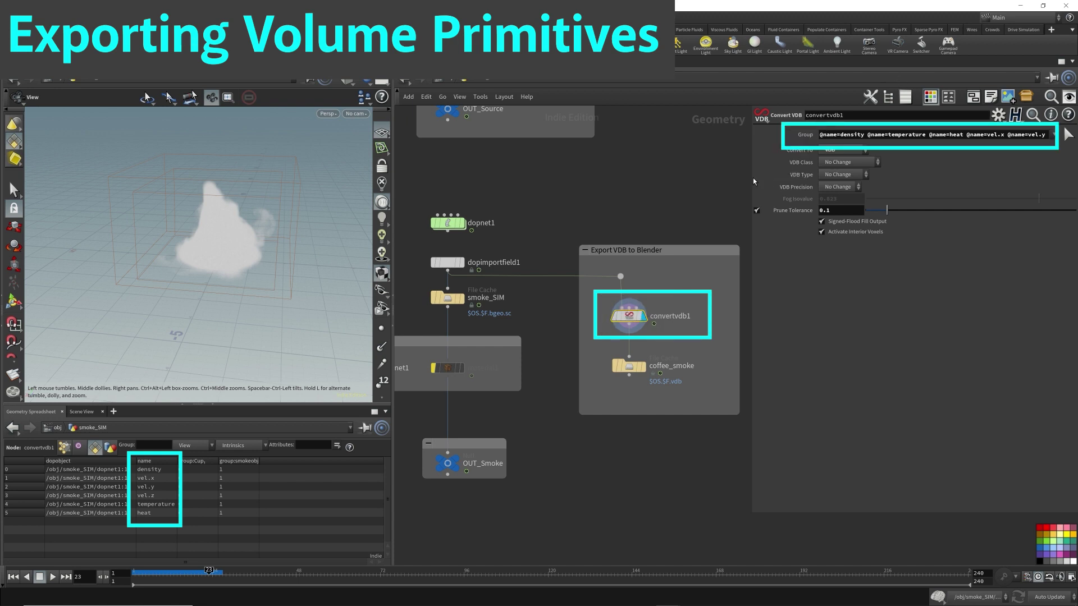
pyautogui.moveTo(752, 179); pyautogui.dragTo(699, 178)
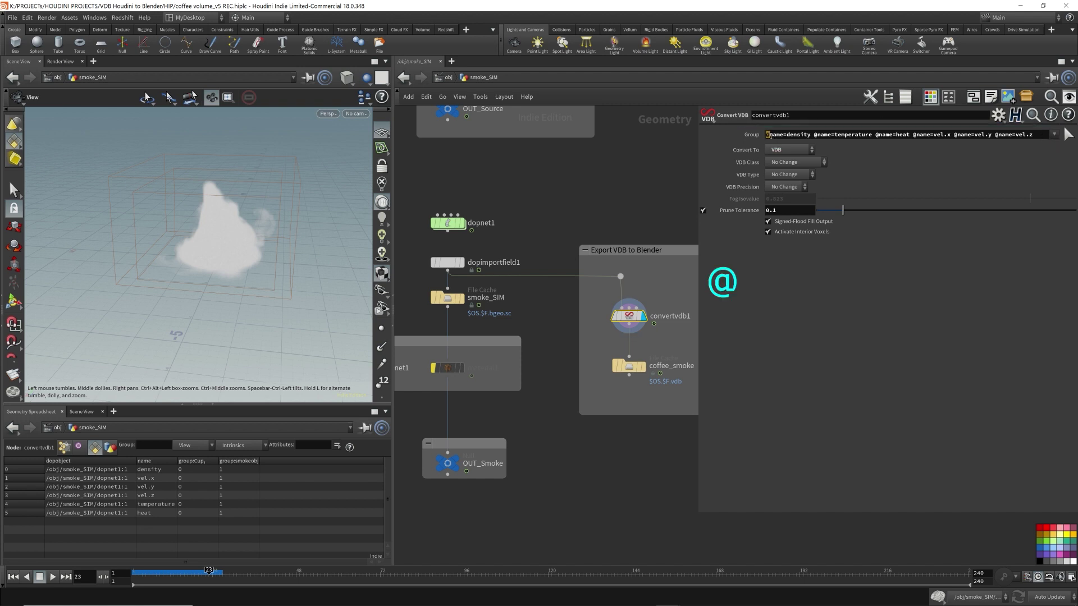
pyautogui.moveTo(769, 135)
pyautogui.mouseDown()
pyautogui.moveTo(812, 135)
pyautogui.moveTo(789, 136)
pyautogui.mouseUp()
pyautogui.click(784, 136)
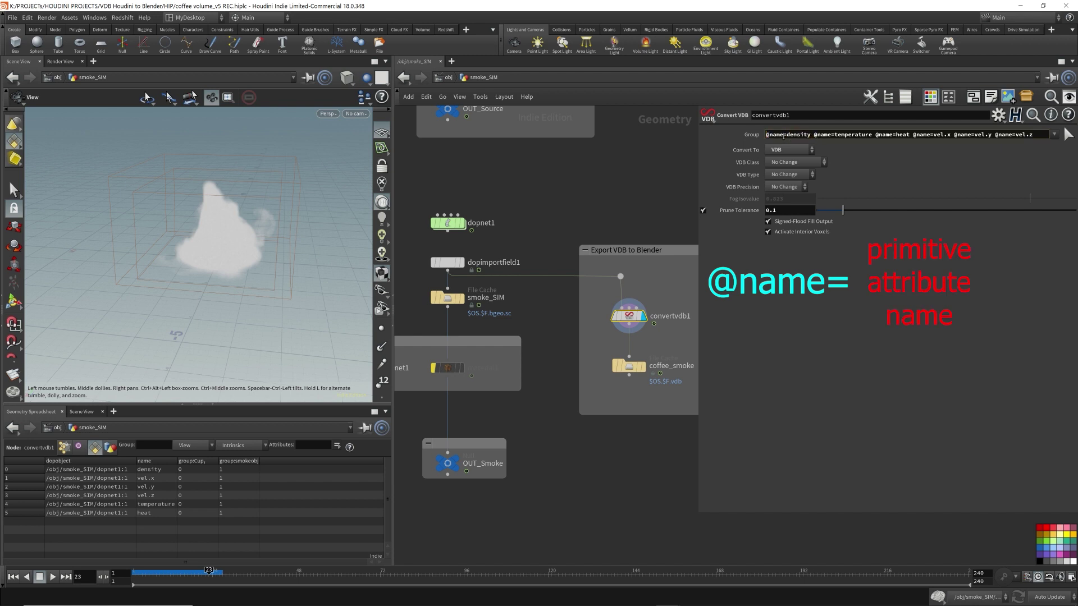
pyautogui.moveTo(787, 135); pyautogui.dragTo(764, 135)
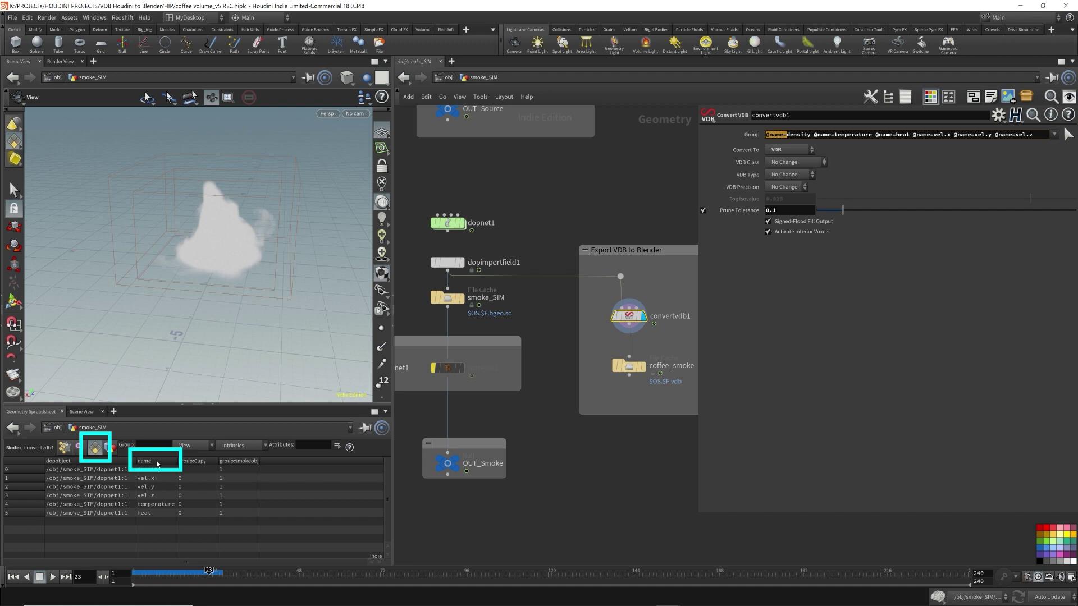
pyautogui.moveTo(812, 135); pyautogui.dragTo(787, 135)
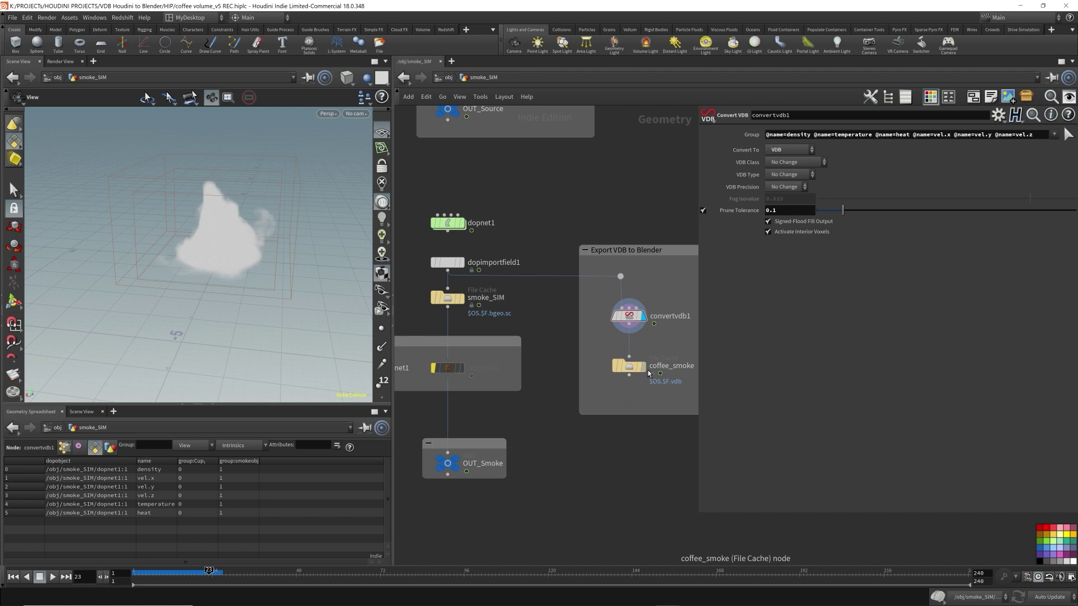
pyautogui.moveTo(647, 374)
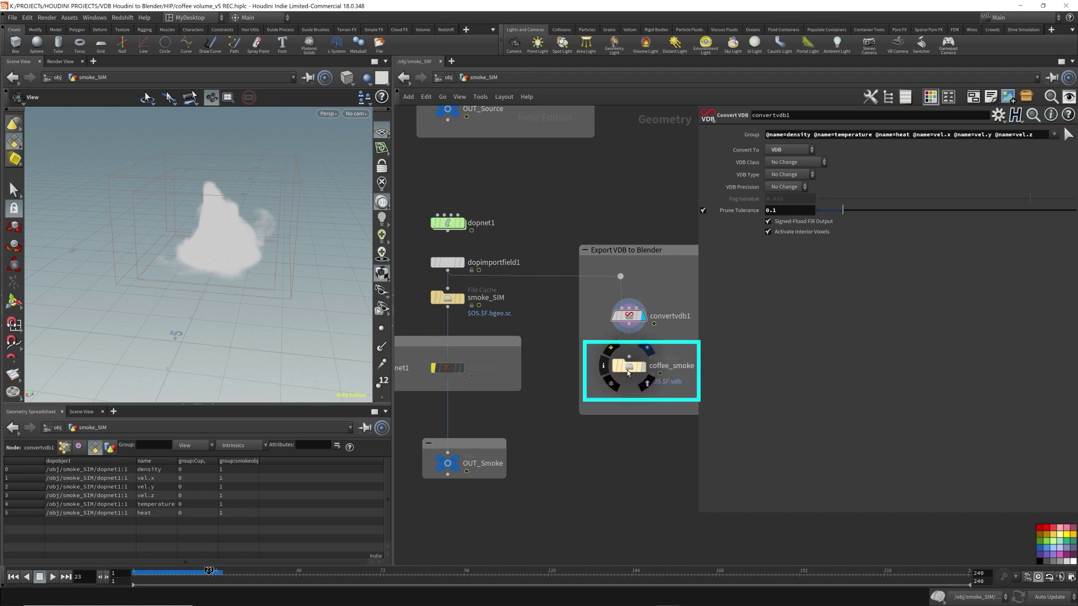
# Display coffee_smoke, then add an unconnected File Cache node below the network via 'fil'
pyautogui.click(648, 370)
pyautogui.click(629, 368)
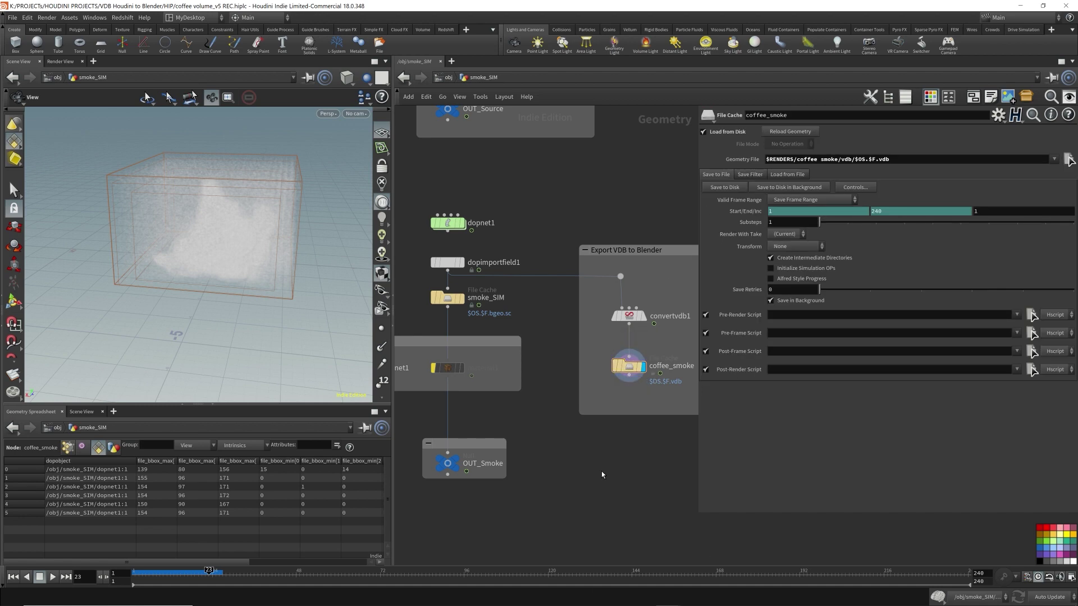
pyautogui.press('Tab')
pyautogui.write('fil')
pyautogui.press('Return')
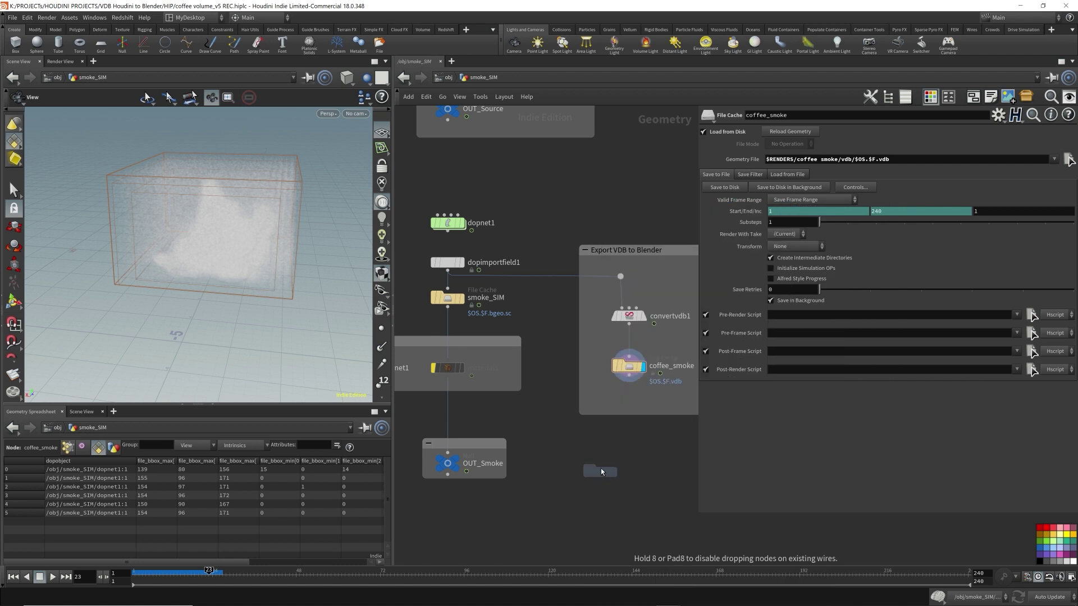
pyautogui.click(570, 454)
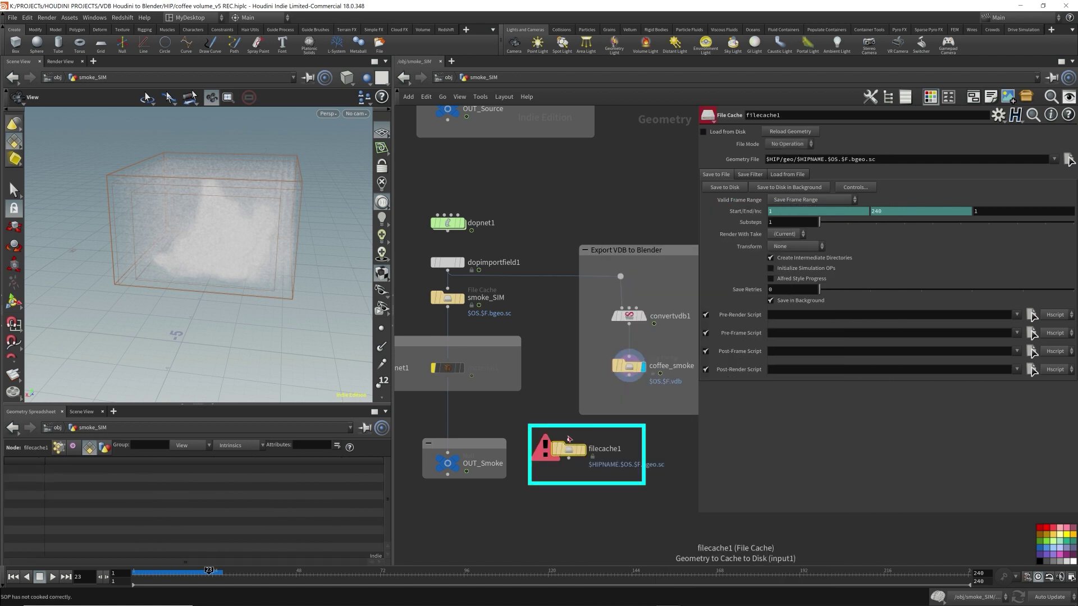
# Wire convertvdb1 into filecache1 and display filecache1's result
pyautogui.moveTo(569, 439); pyautogui.dragTo(631, 324)
pyautogui.click(630, 323)
pyautogui.press('r')
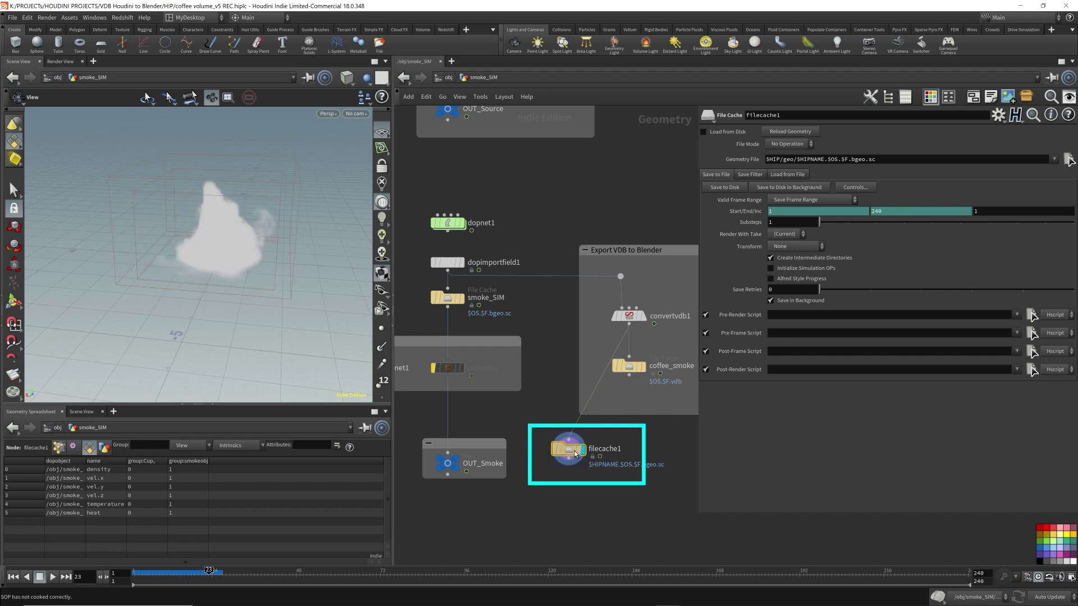
# Change filecache1's Geometry File extension from .bgeo.sc to .vdb
pyautogui.moveTo(875, 159); pyautogui.dragTo(849, 160)
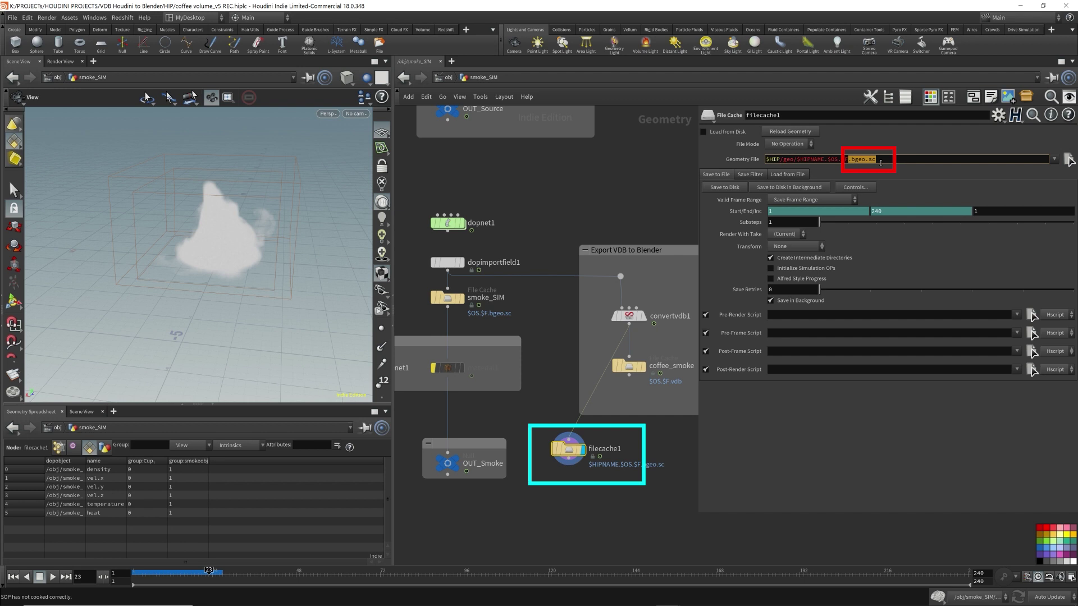
pyautogui.press('BackSpace')
pyautogui.press('BackSpace')
pyautogui.press('BackSpace')
pyautogui.press('BackSpace')
pyautogui.press('BackSpace')
pyautogui.press('BackSpace')
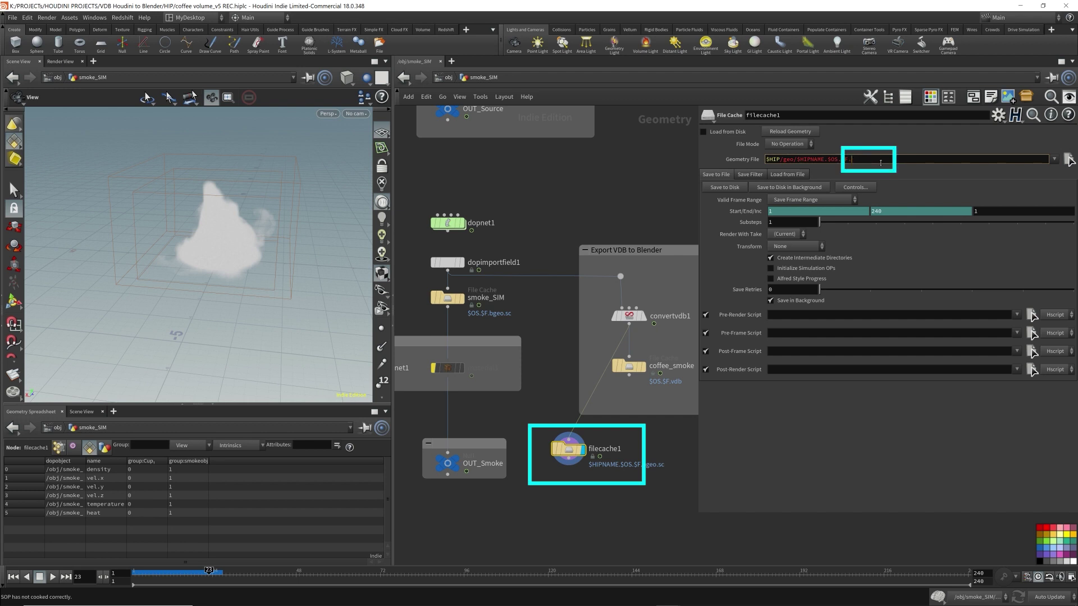
pyautogui.write('vdb')
pyautogui.press('Return')
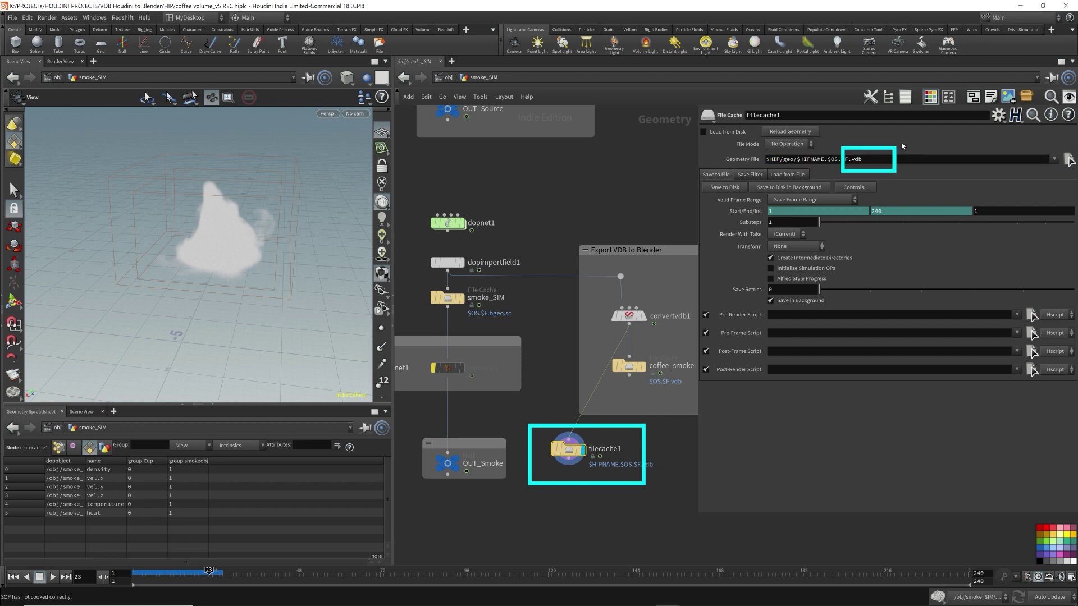
# Select coffee_smoke and highlight the .vdb, $F and $OS parts of its Geometry File path
pyautogui.click(660, 358)
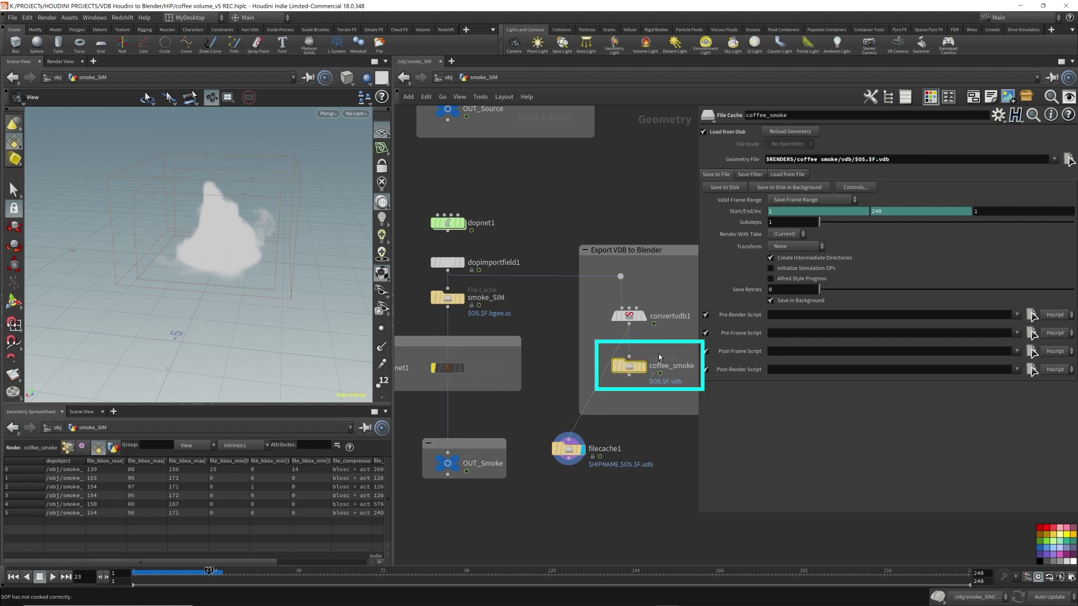
pyautogui.moveTo(913, 162); pyautogui.dragTo(873, 162)
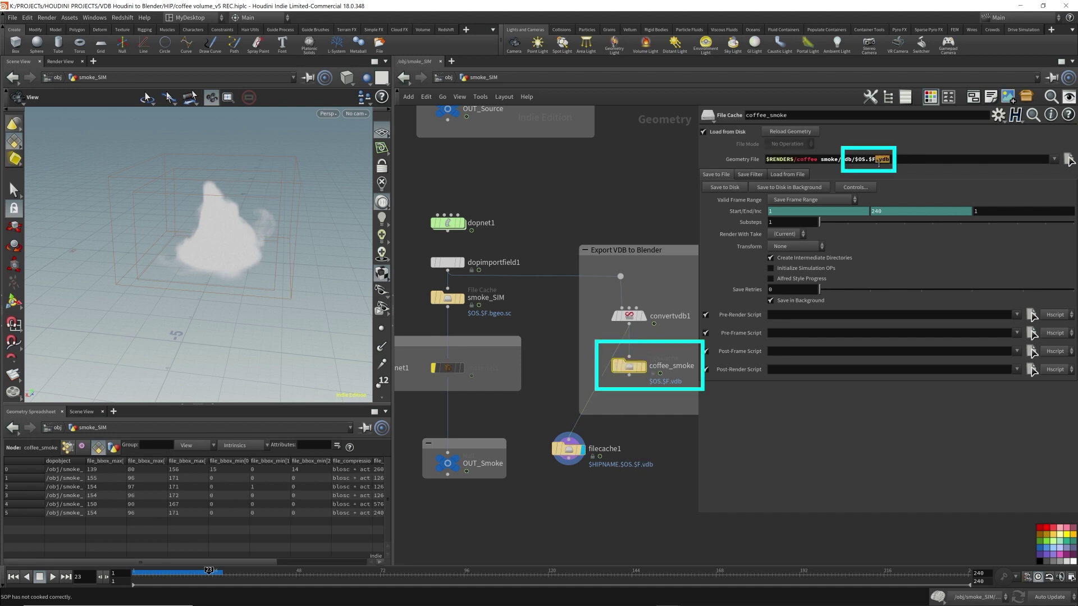
pyautogui.click(873, 160)
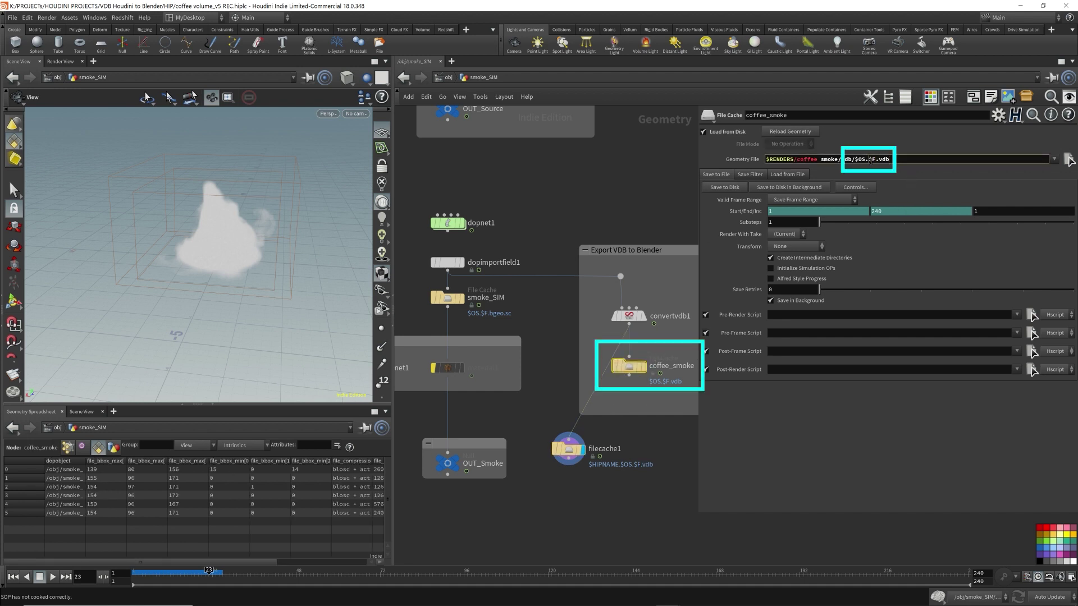
pyautogui.doubleClick(874, 159)
pyautogui.doubleClick(859, 159)
pyautogui.click(868, 160)
pyautogui.moveTo(868, 160); pyautogui.dragTo(855, 162)
# Cache the coffee_smoke sequence to disk as VDB files with Save to Disk
pyautogui.click(651, 346)
pyautogui.click(638, 372)
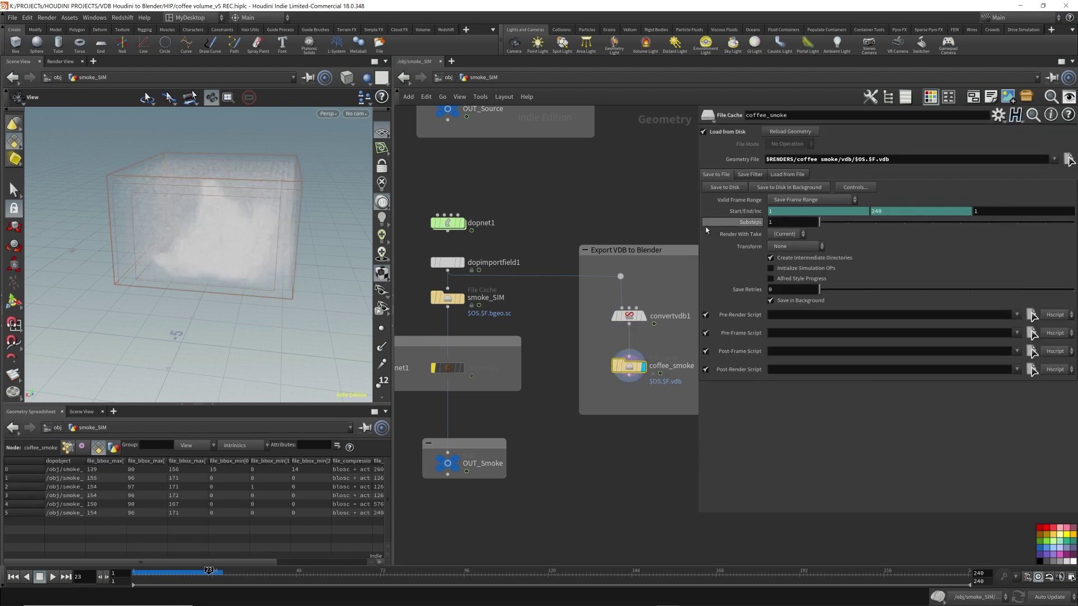
pyautogui.click(735, 189)
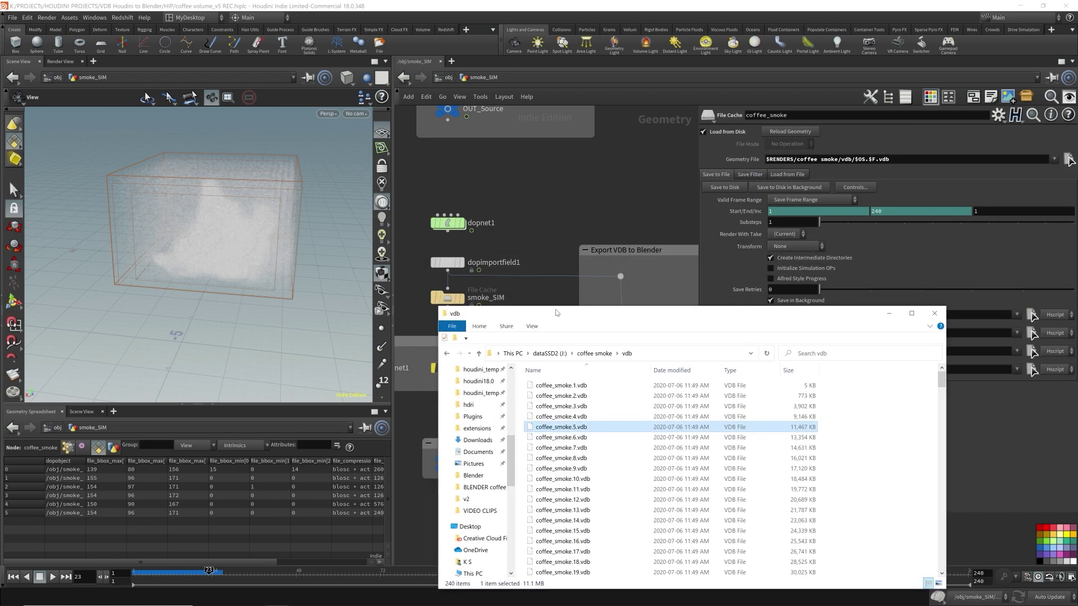
pyautogui.scroll(-20, 608, 492)
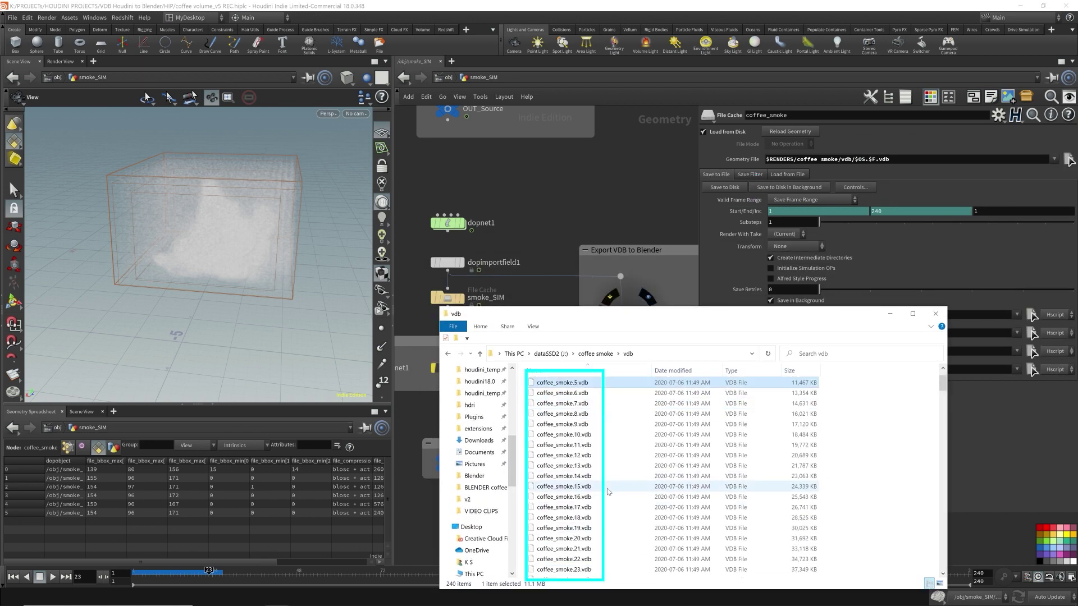
pyautogui.scroll(-20, 608, 492)
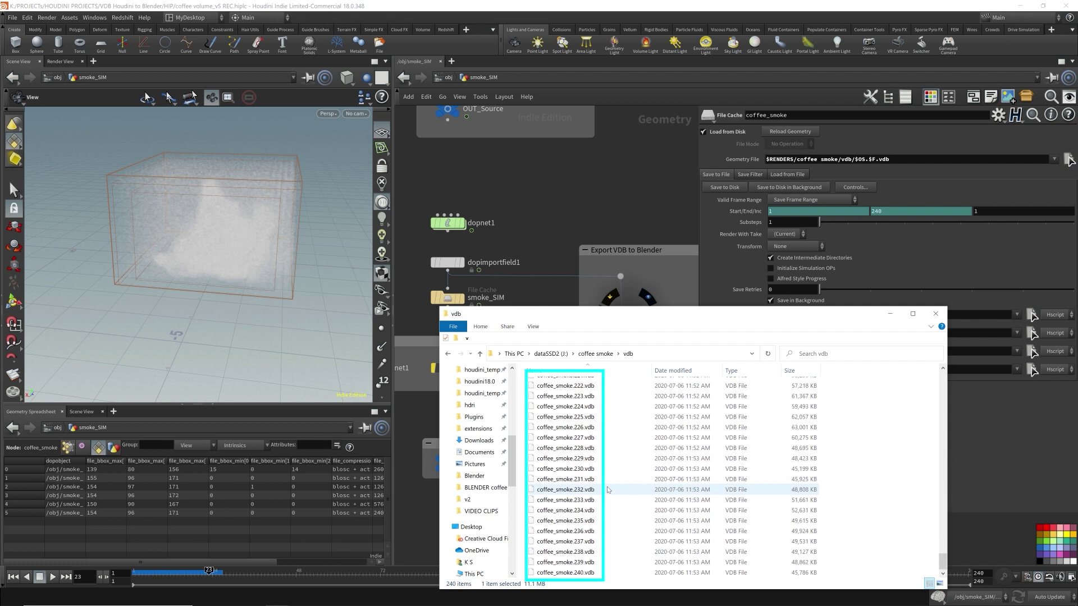
pyautogui.scroll(20, 608, 489)
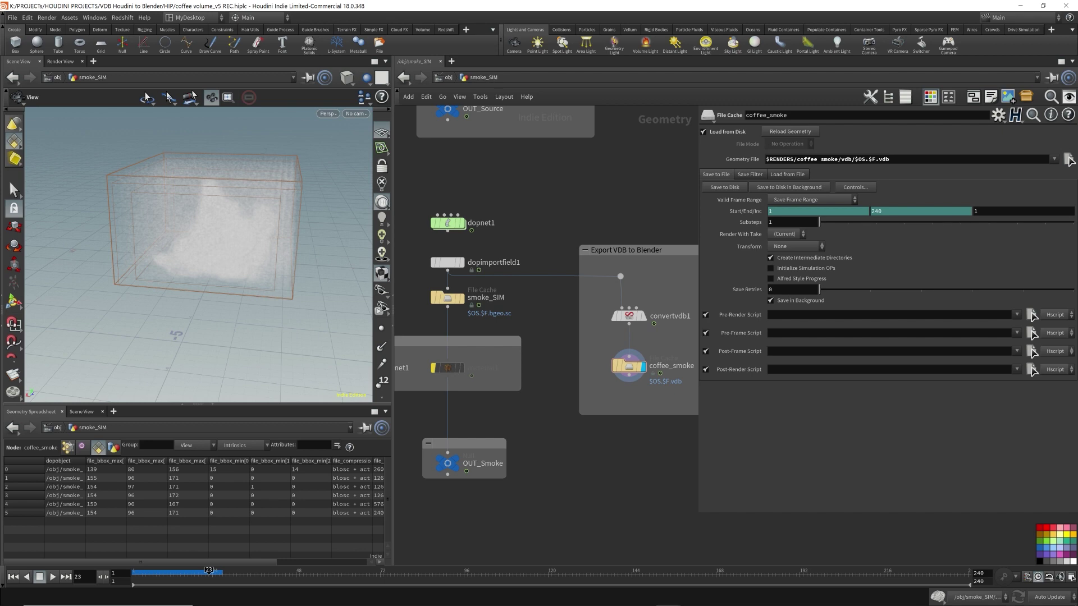
# Switch to Blender and delete the default cube, leaving only Camera and Light
pyautogui.moveTo(497, 596)
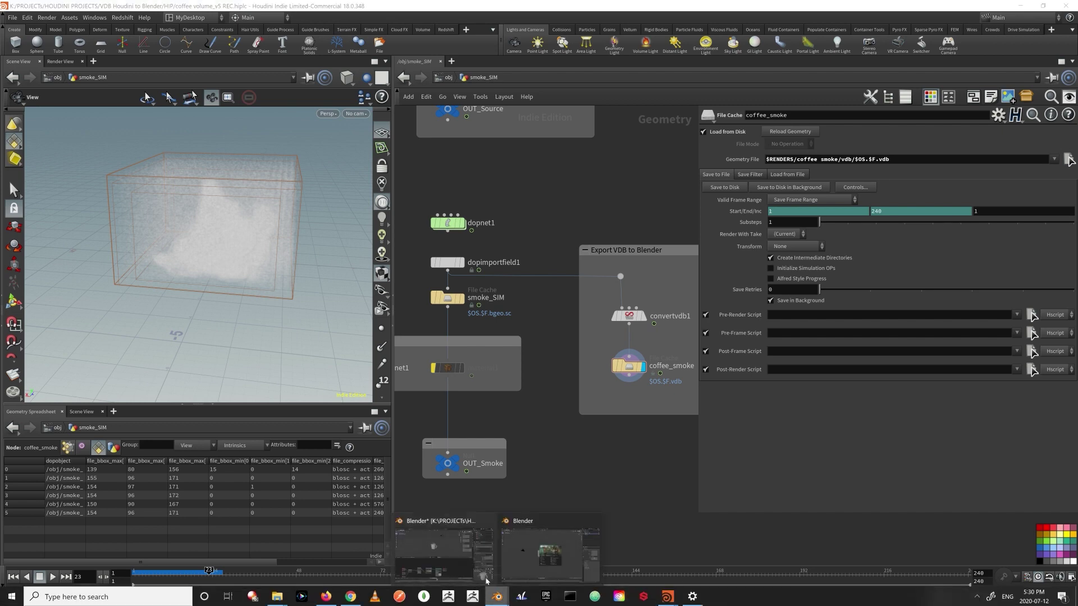
pyautogui.click(552, 564)
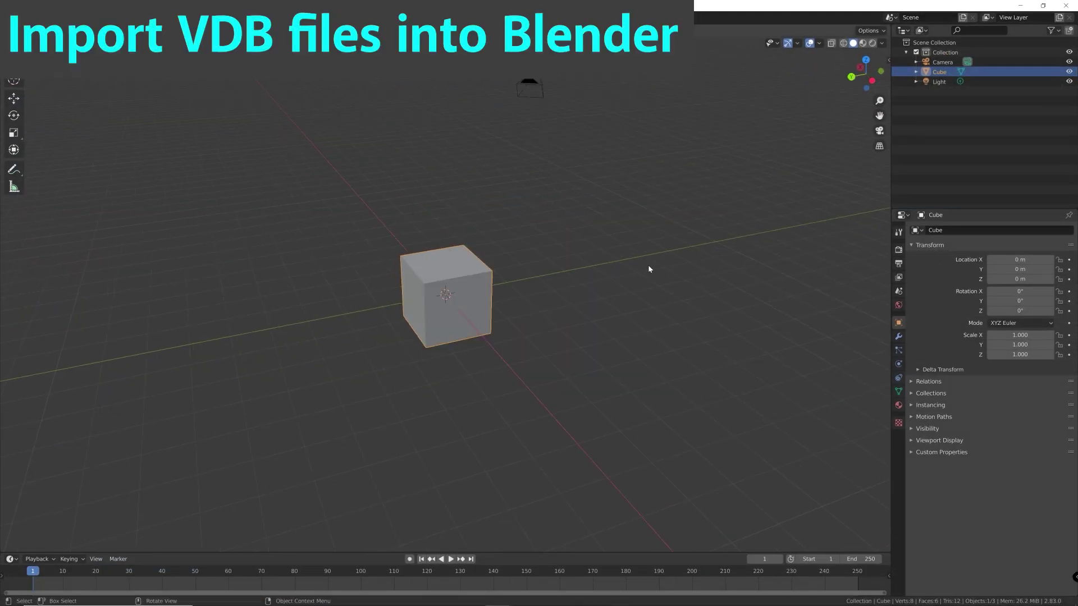
pyautogui.click(358, 193)
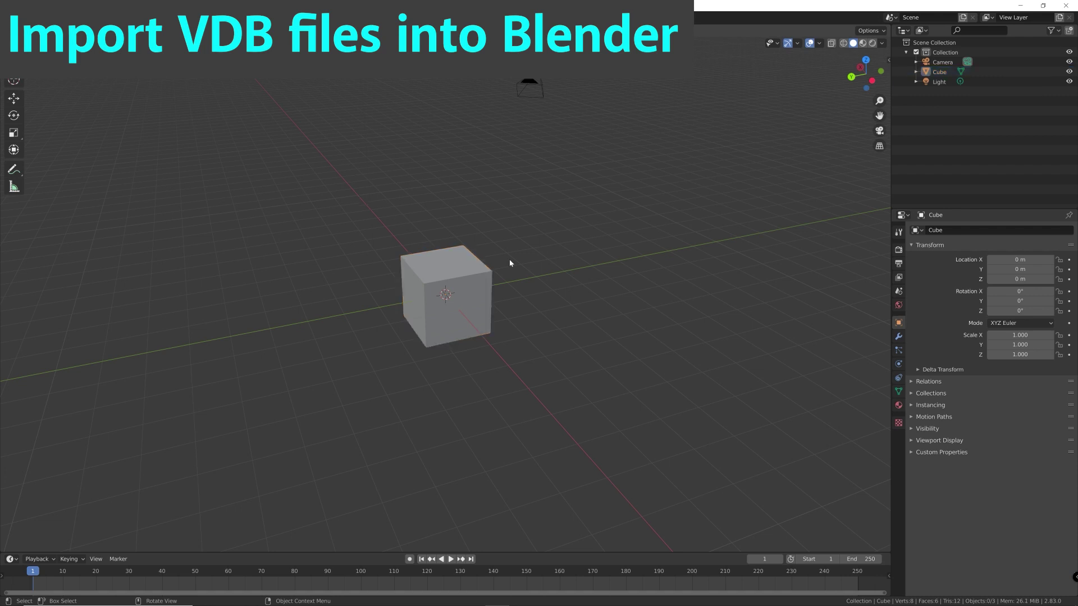
pyautogui.click(444, 264)
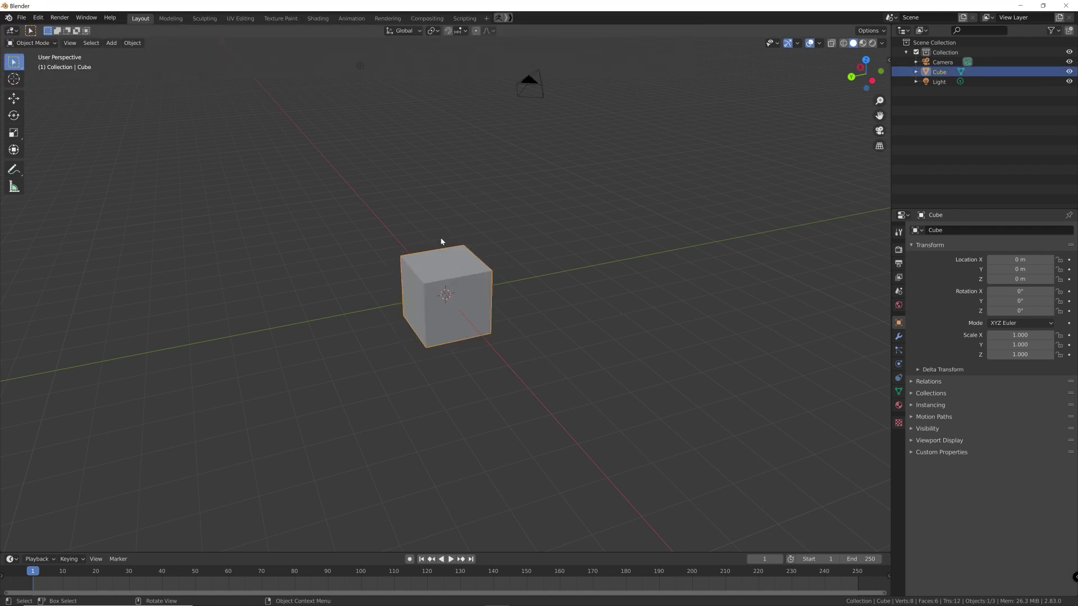
pyautogui.click(532, 257)
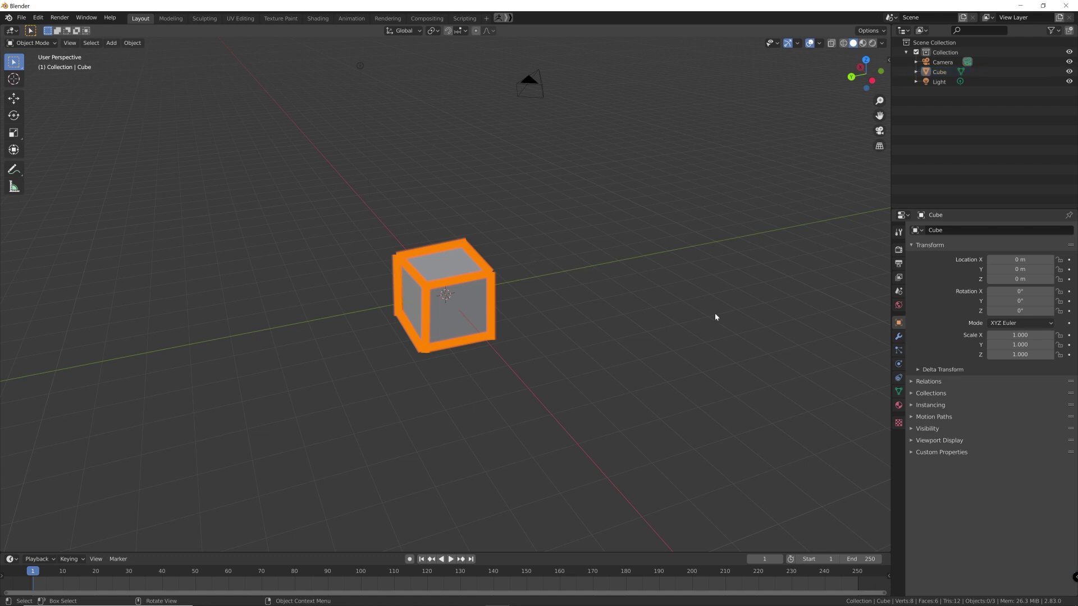
pyautogui.click(452, 264)
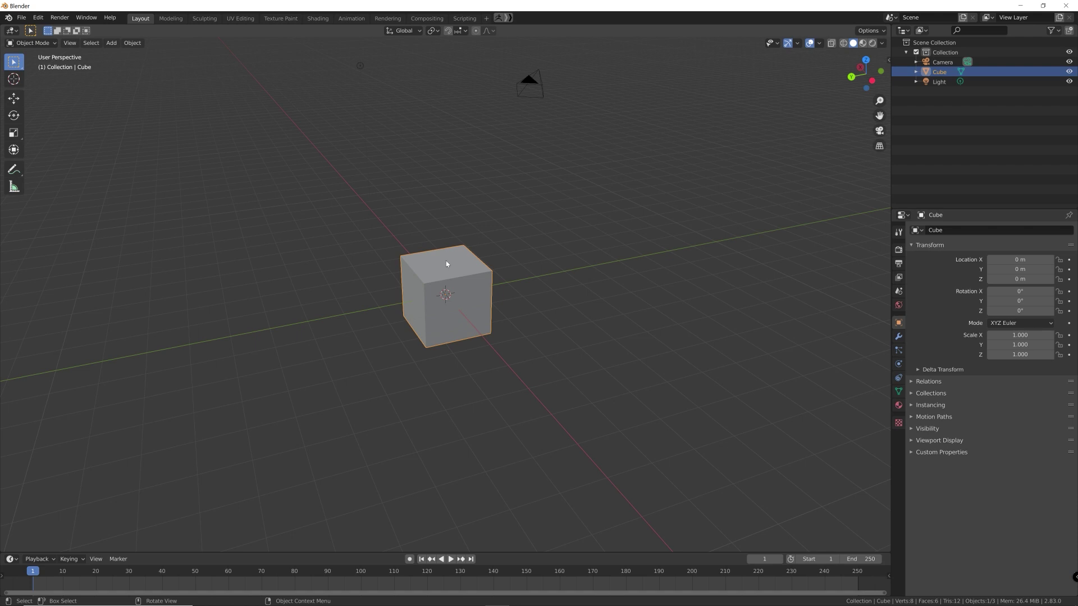
pyautogui.press('Delete')
pyautogui.moveTo(447, 264); pyautogui.dragTo(510, 234, button='middle')
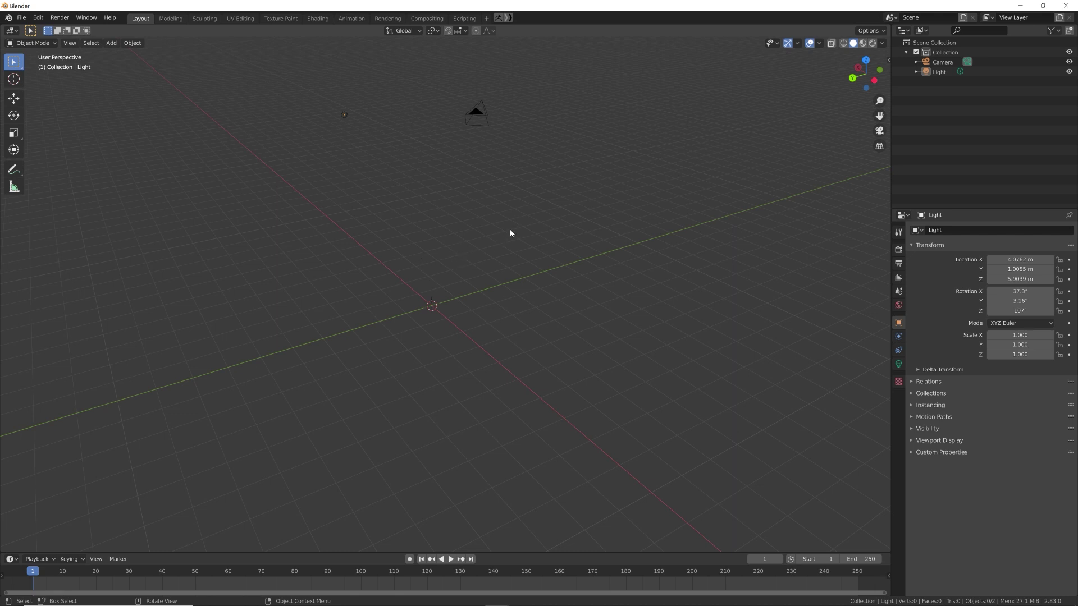
# From the viewport's Add menu, choose Volume > Import OpenVDB to browse for VDB files
pyautogui.click(494, 223)
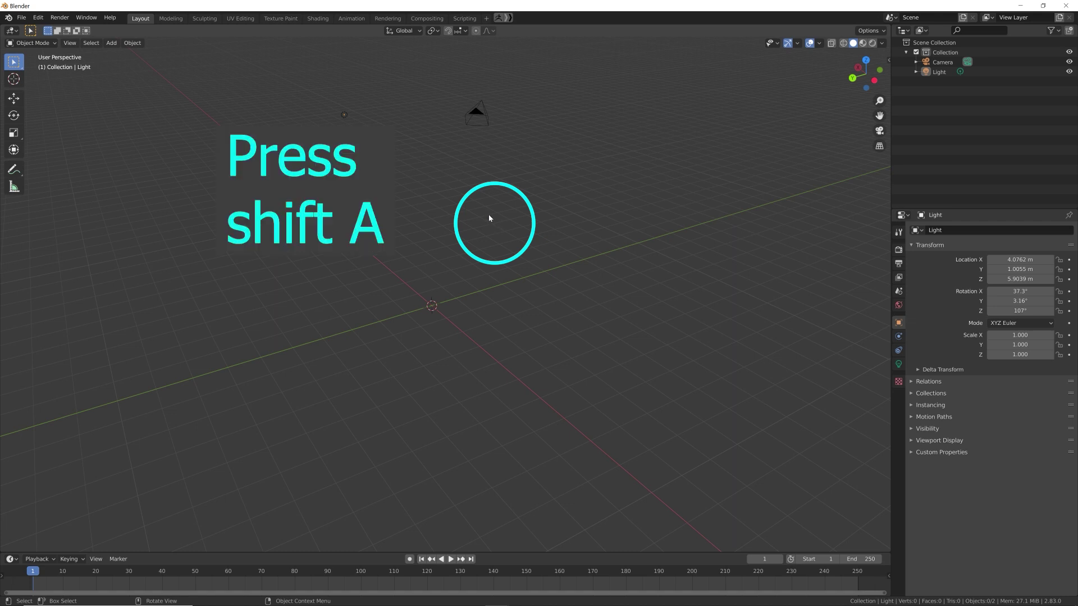
pyautogui.hotkey('shift', 'a')
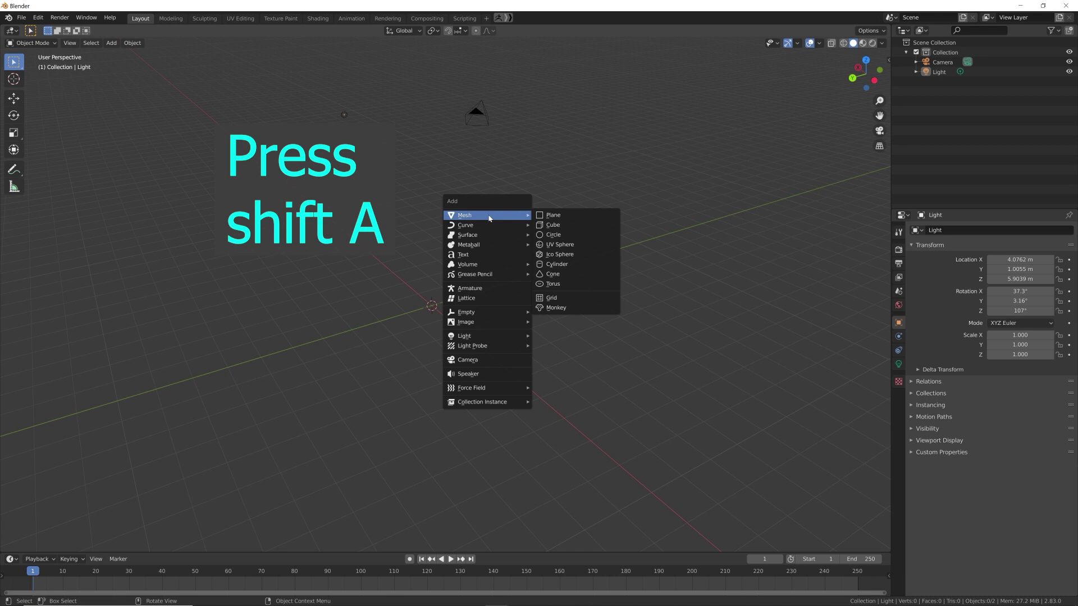
pyautogui.moveTo(476, 223)
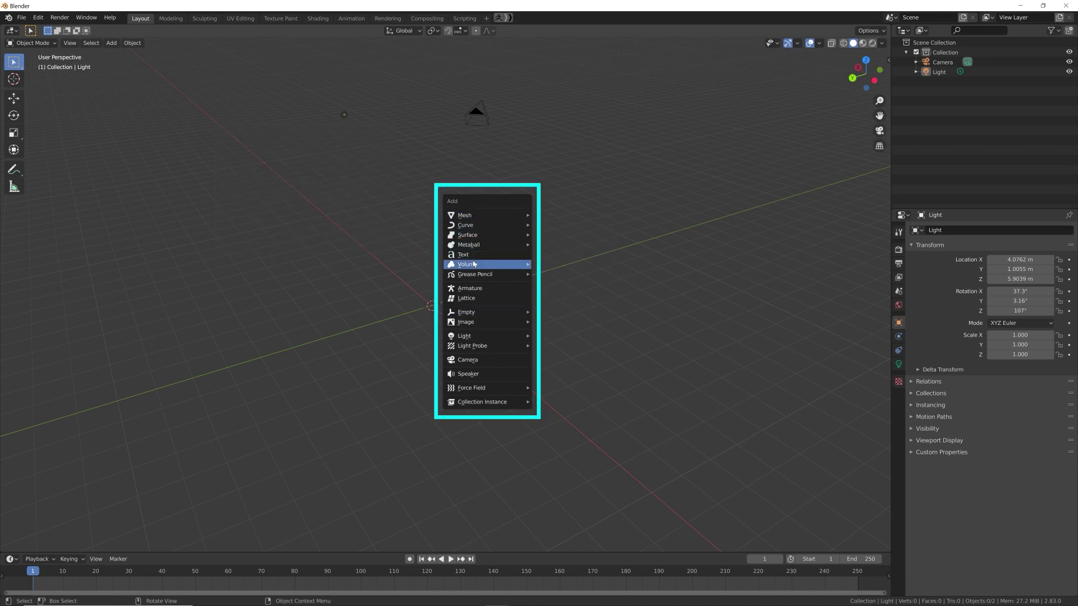
pyautogui.moveTo(469, 269)
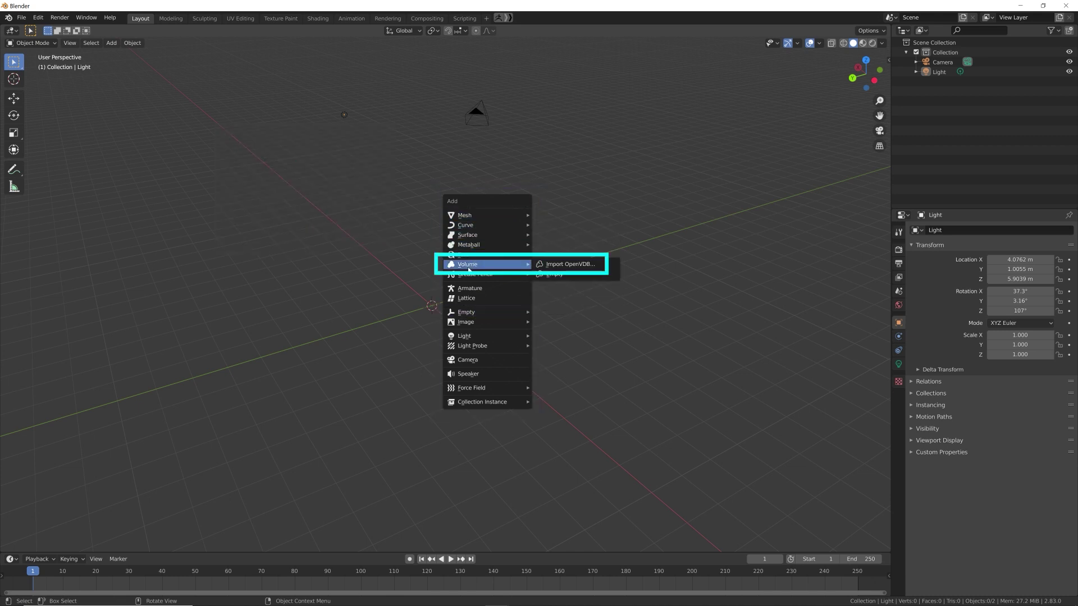
pyautogui.click(589, 265)
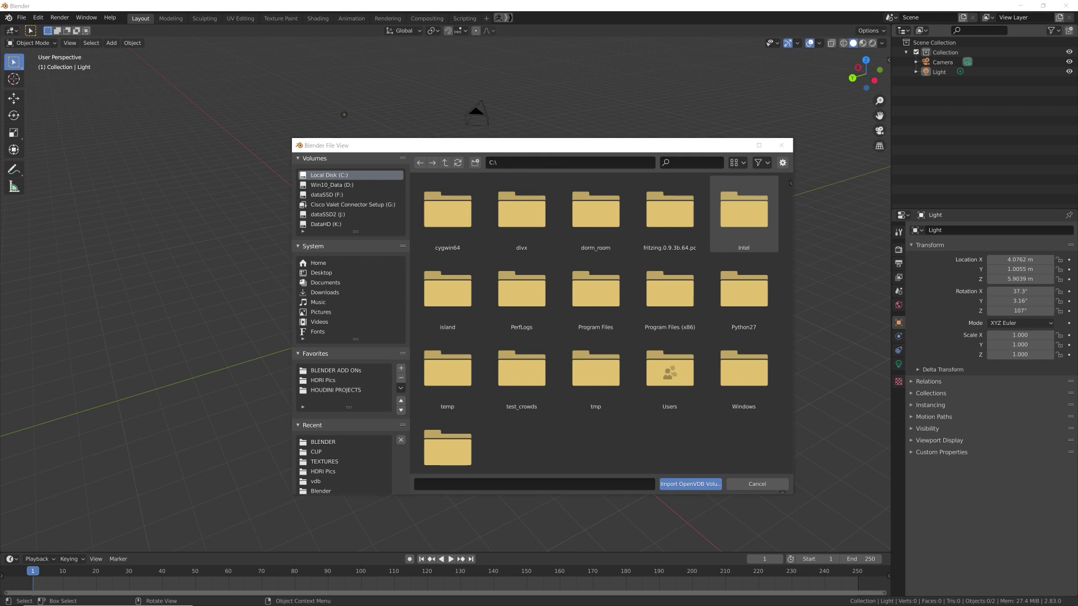
# Point the file browser at J:\coffee smoke\vdb and show the files as a vertical list
pyautogui.hotkey('alt', 'Tab')
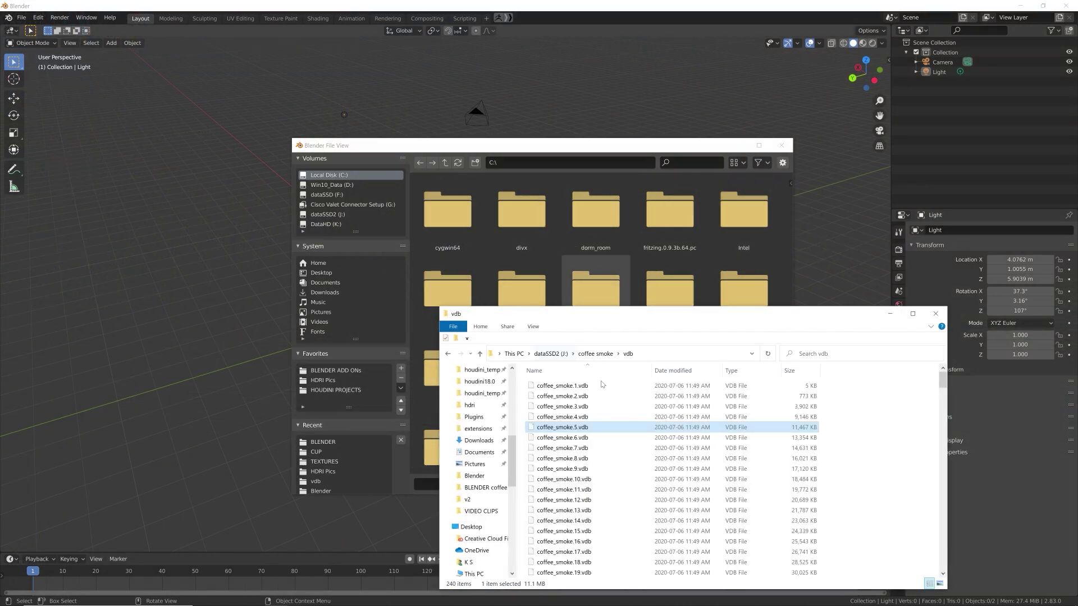
pyautogui.click(658, 358)
pyautogui.hotkey('ctrl', 'c')
pyautogui.click(567, 162)
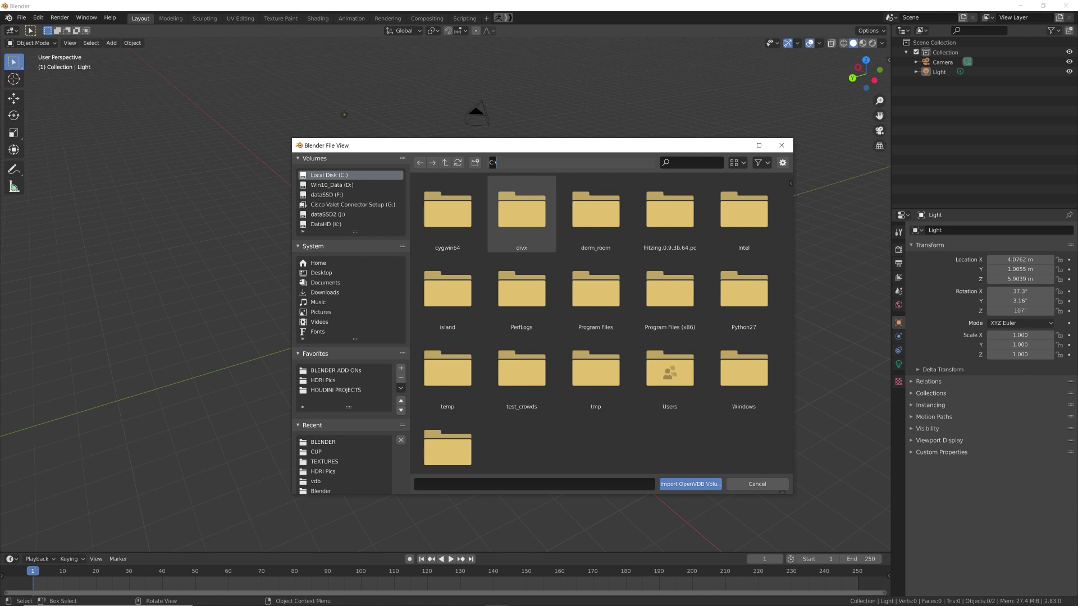
pyautogui.hotkey('ctrl', 'v')
pyautogui.press('Return')
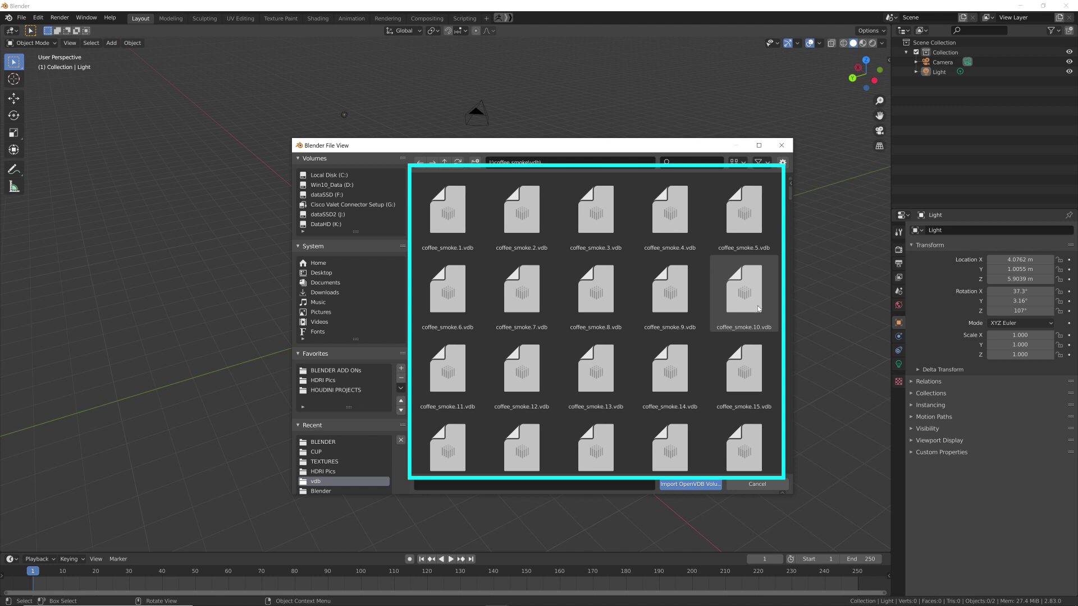
pyautogui.click(744, 164)
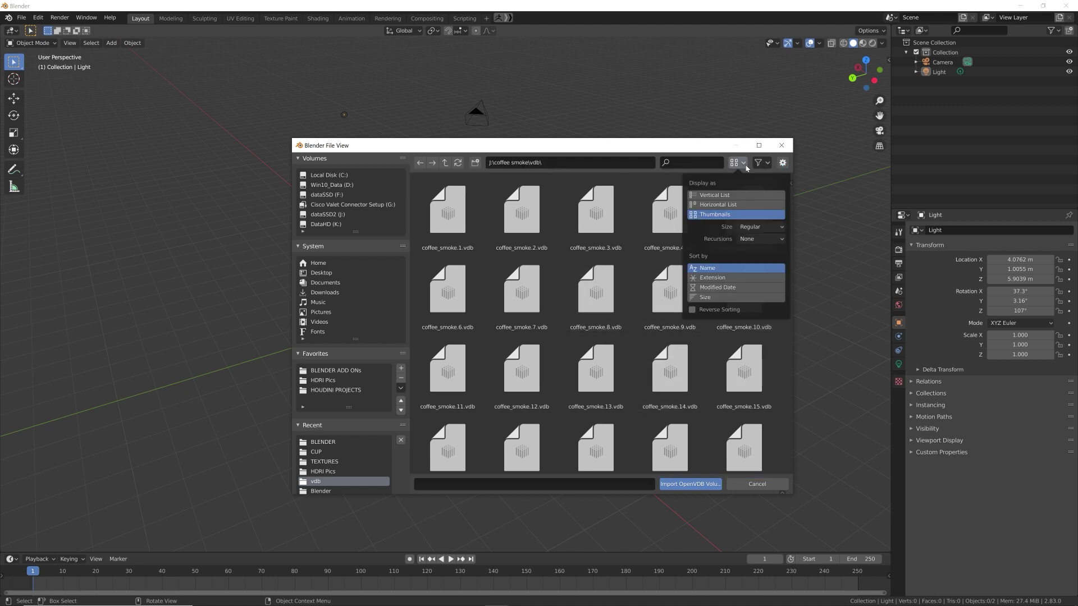
pyautogui.click(722, 198)
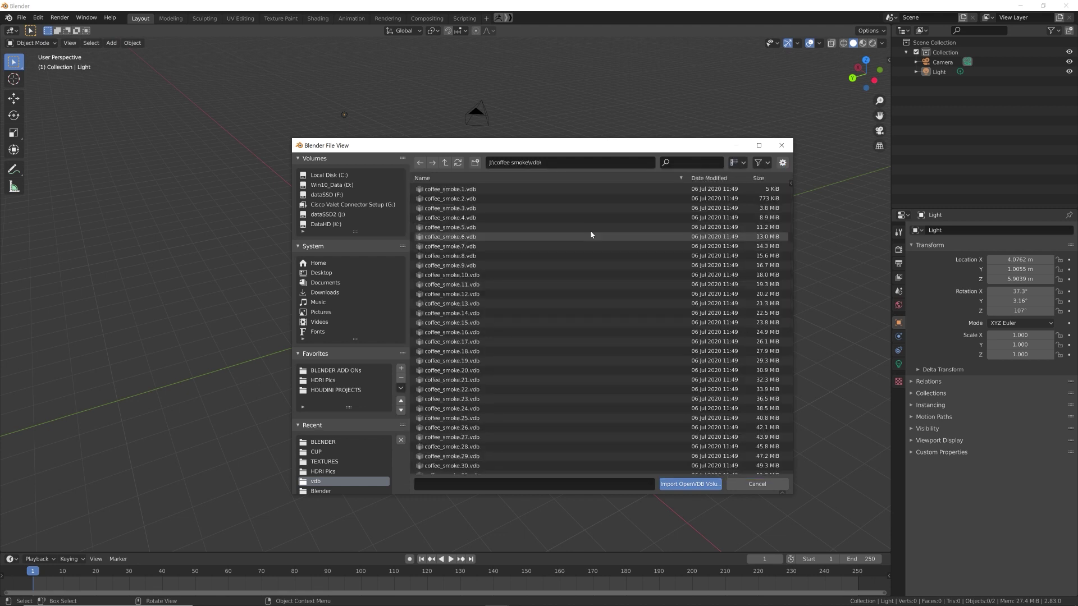
# Select every coffee_smoke VDB file and import them as one volume sequence
pyautogui.click(449, 189)
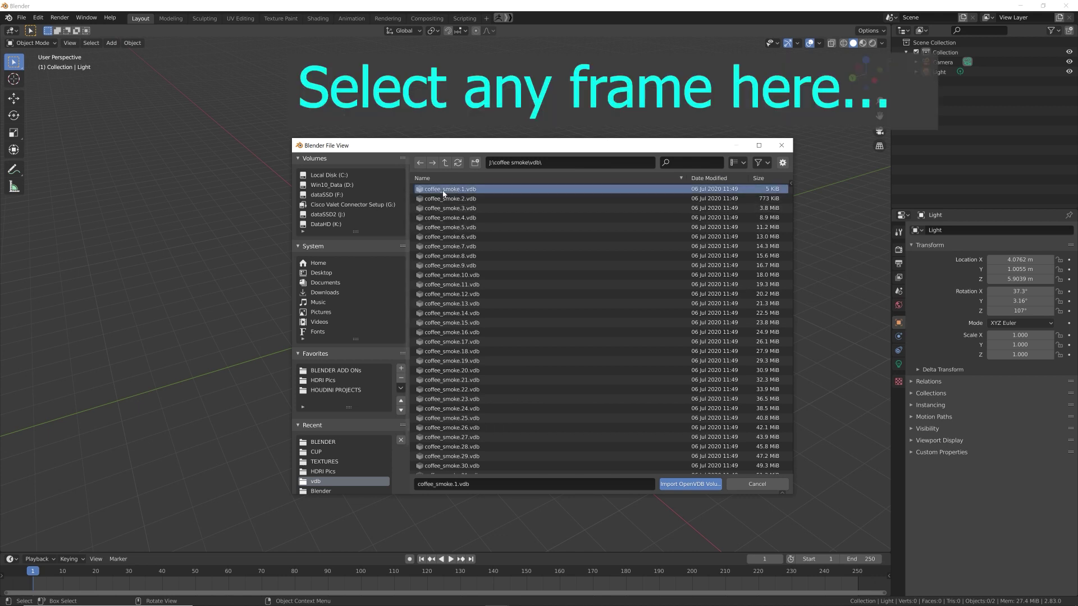
pyautogui.moveTo(459, 190); pyautogui.dragTo(460, 475)
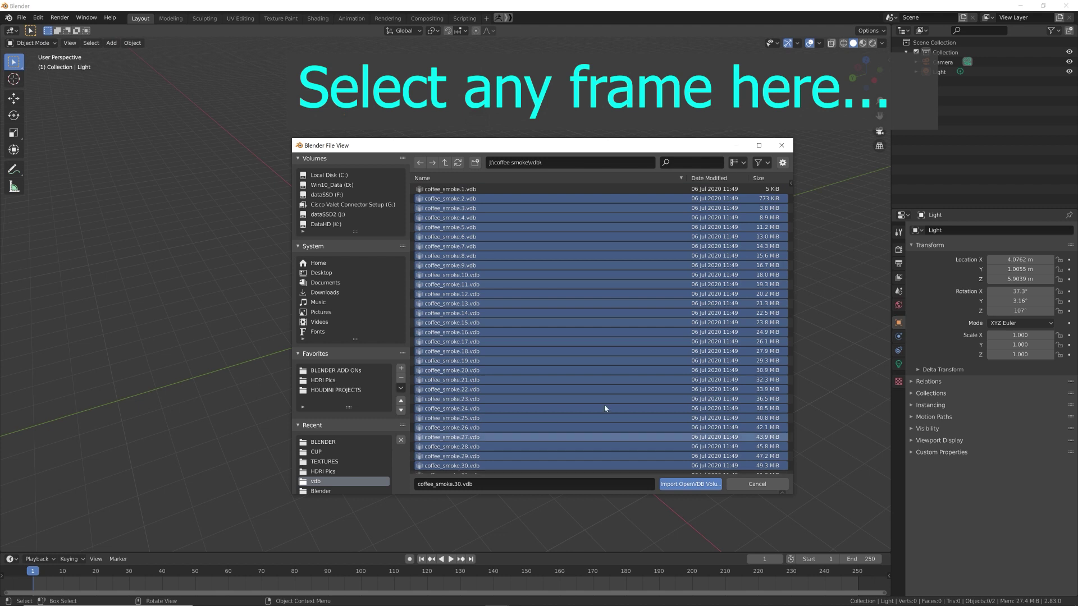
pyautogui.click(558, 275)
pyautogui.click(533, 227)
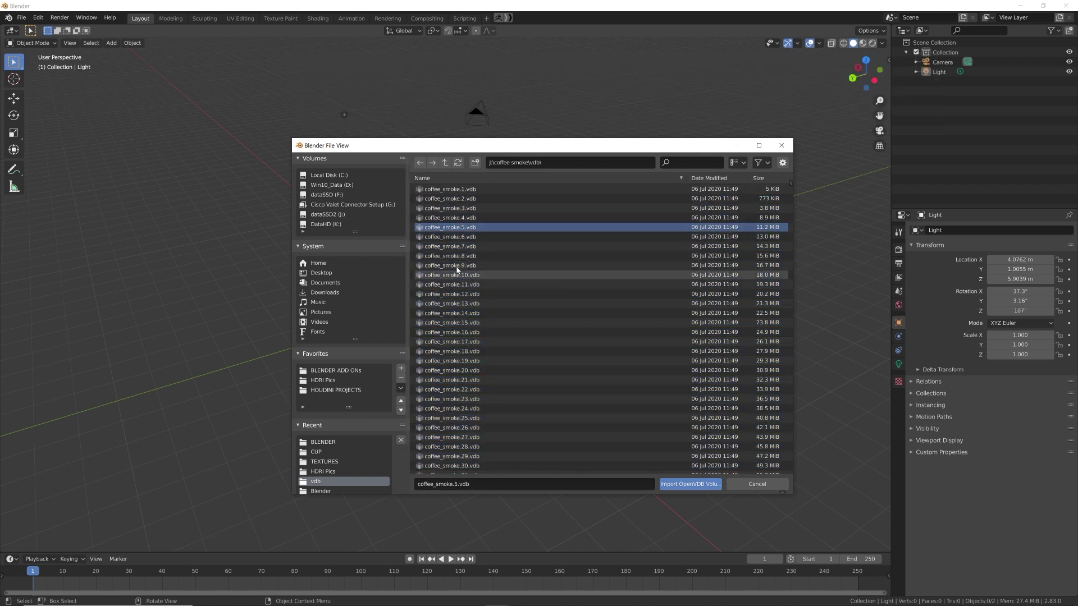
pyautogui.click(499, 247)
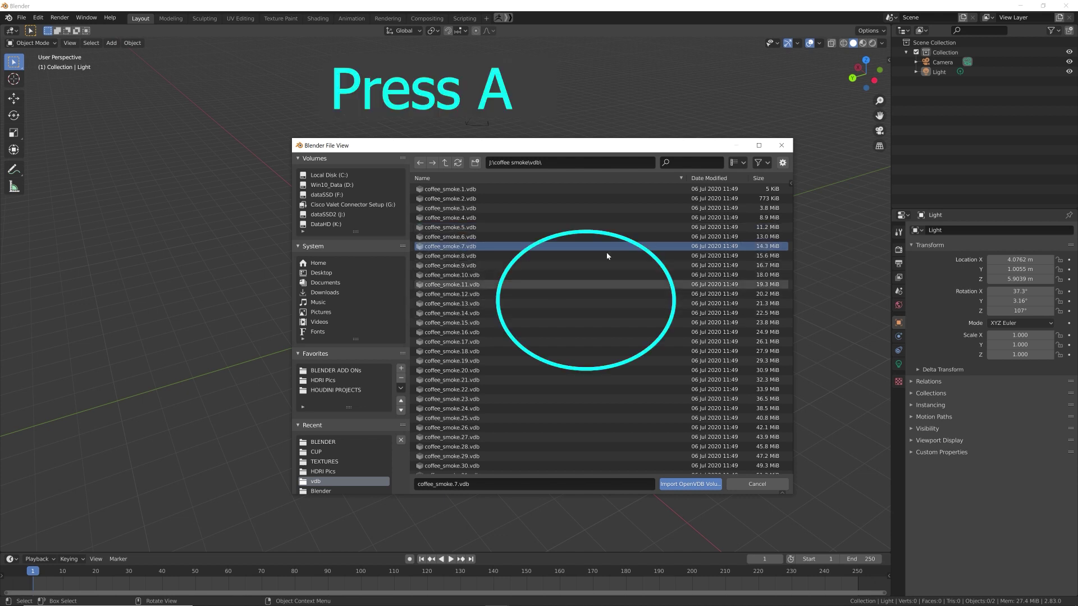
pyautogui.press('a')
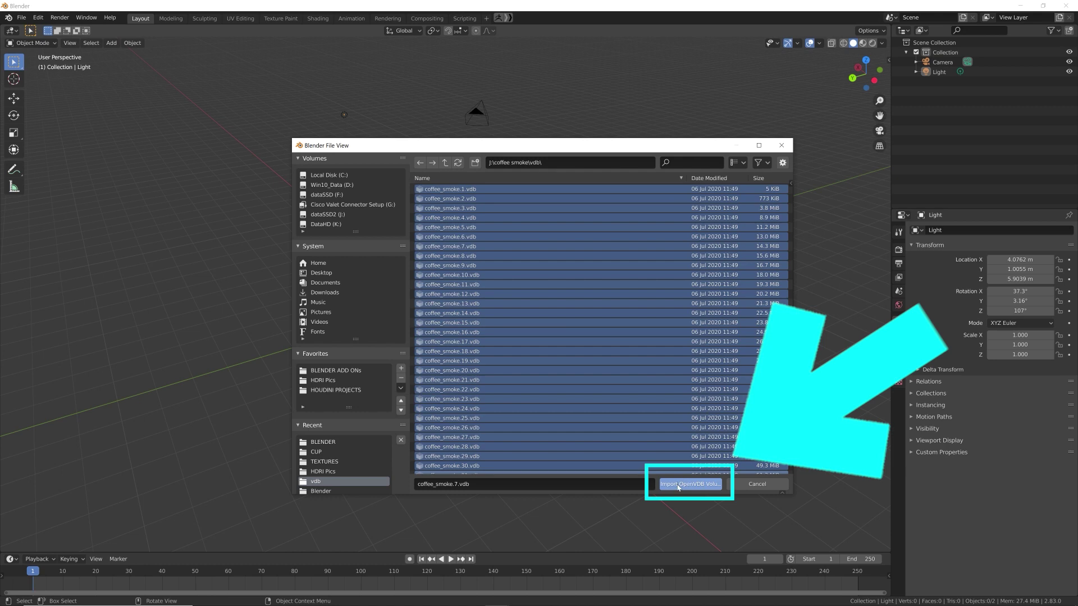
pyautogui.click(701, 491)
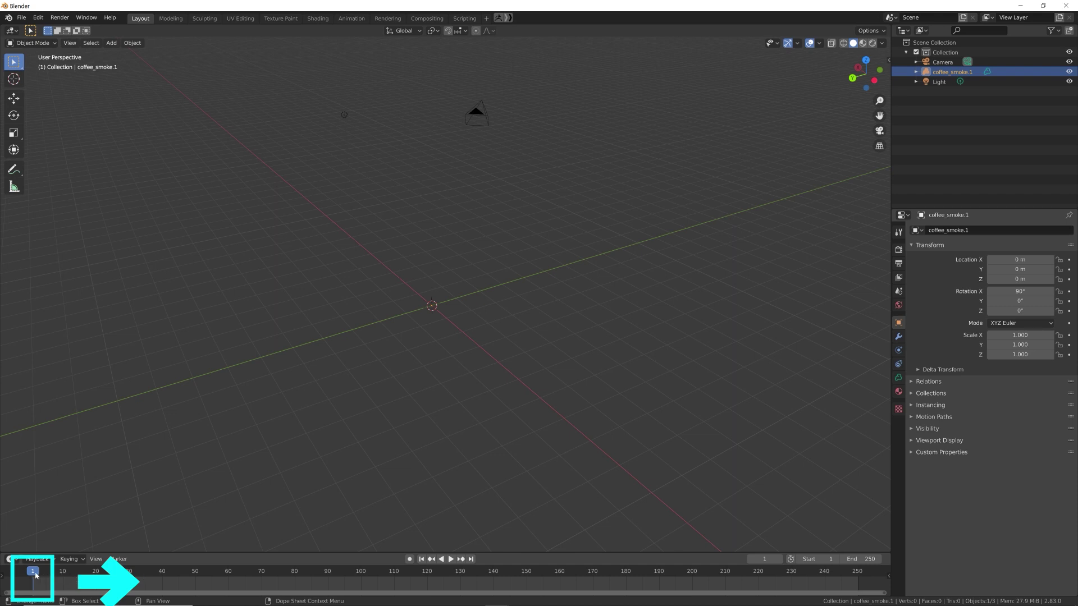
# Scrub the timeline through frames 37, 98 and 47 to check the smoke animation
pyautogui.moveTo(36, 575); pyautogui.dragTo(152, 575)
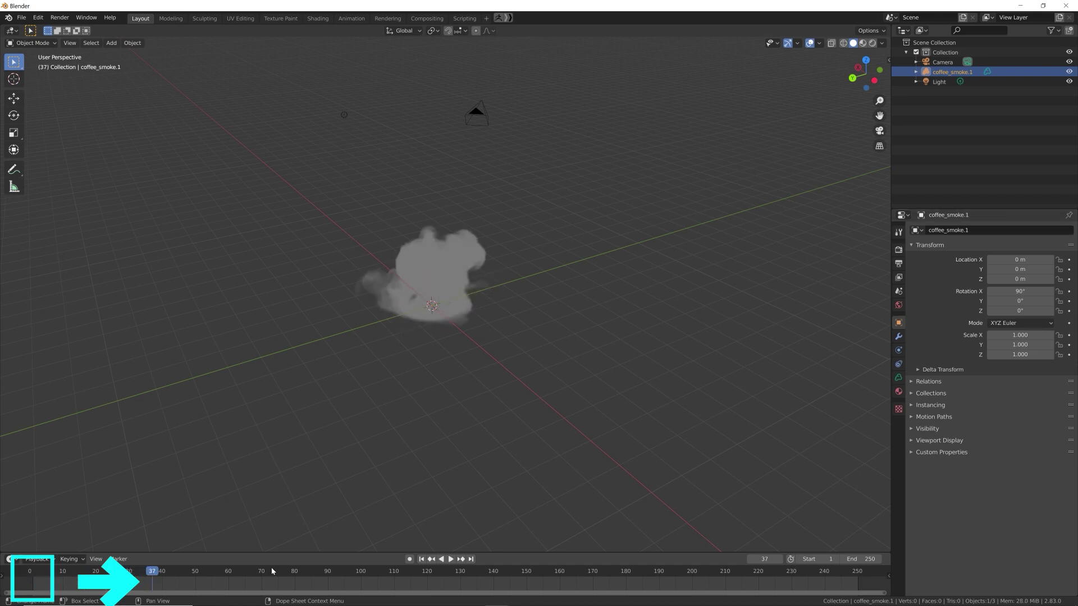
pyautogui.click(356, 574)
pyautogui.moveTo(487, 575); pyautogui.dragTo(33, 571)
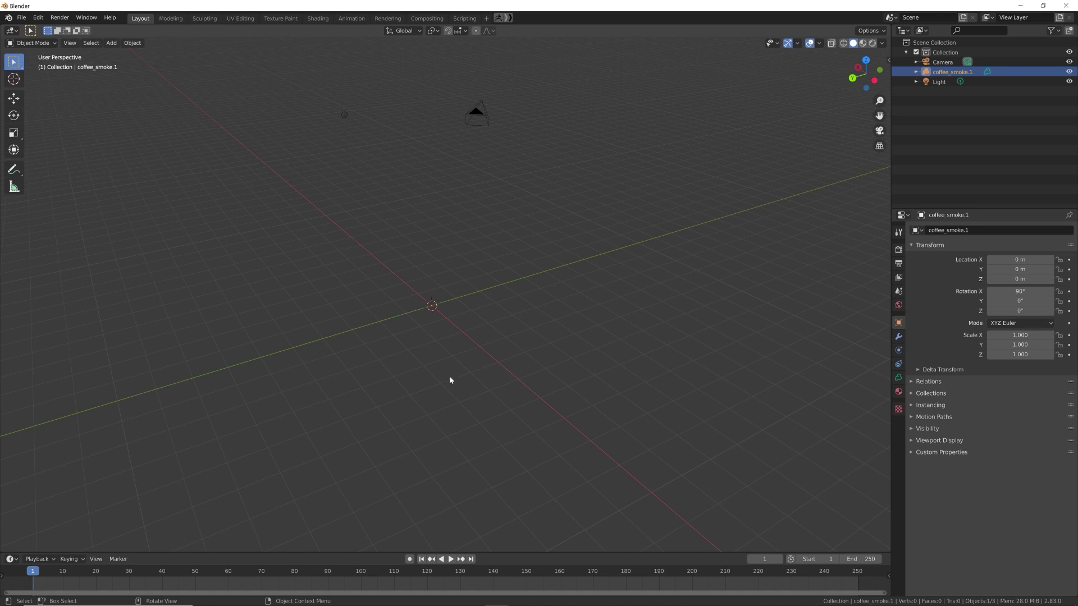
# Play and stop the smoke animation, return to the start, then set frame 42
pyautogui.press('space')
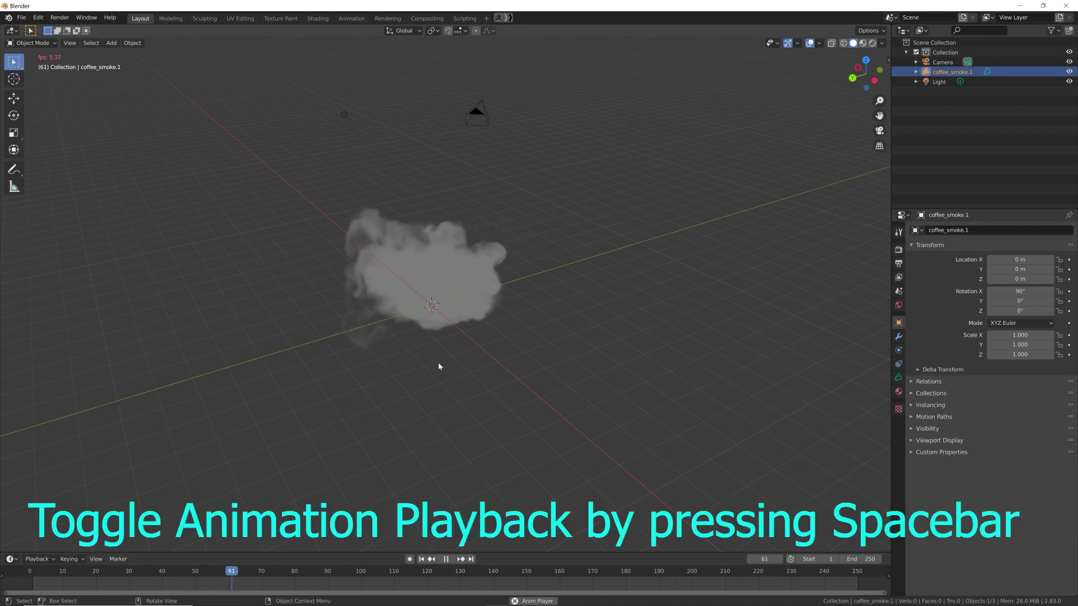
pyautogui.press('space')
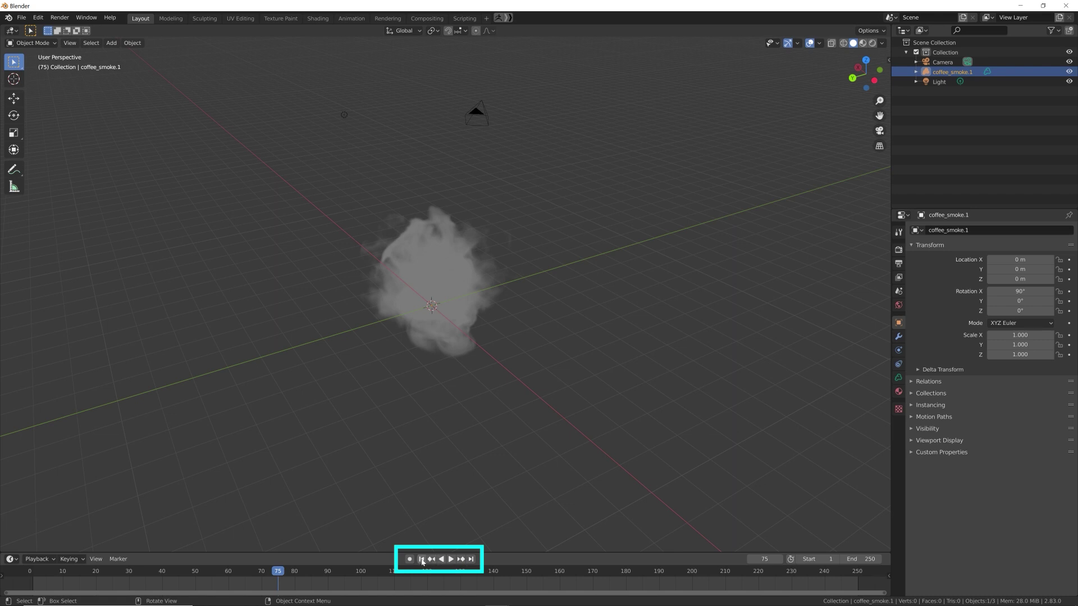
pyautogui.click(422, 560)
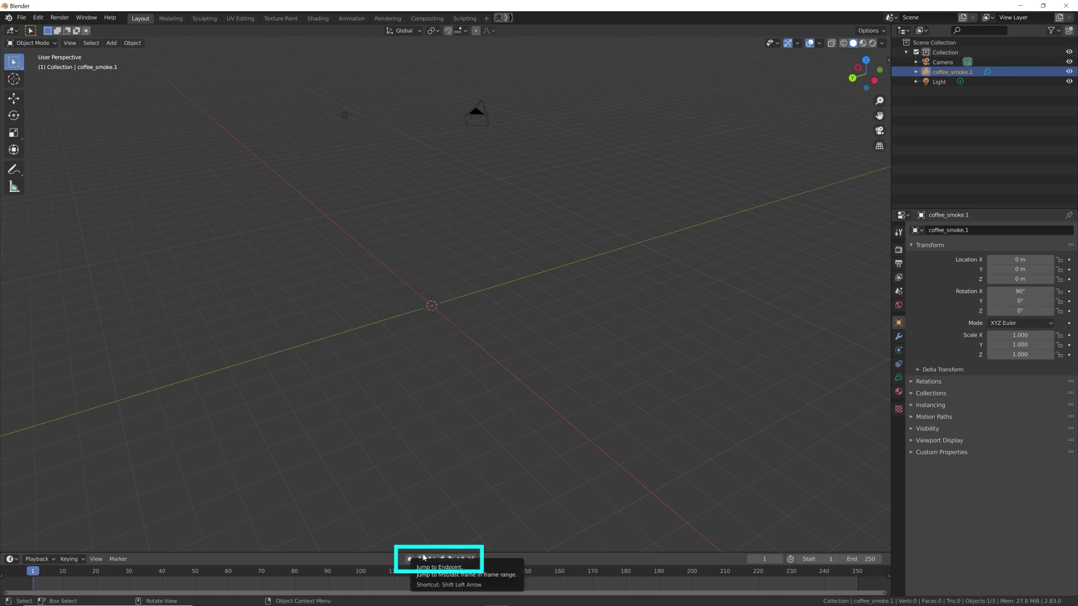
pyautogui.click(160, 573)
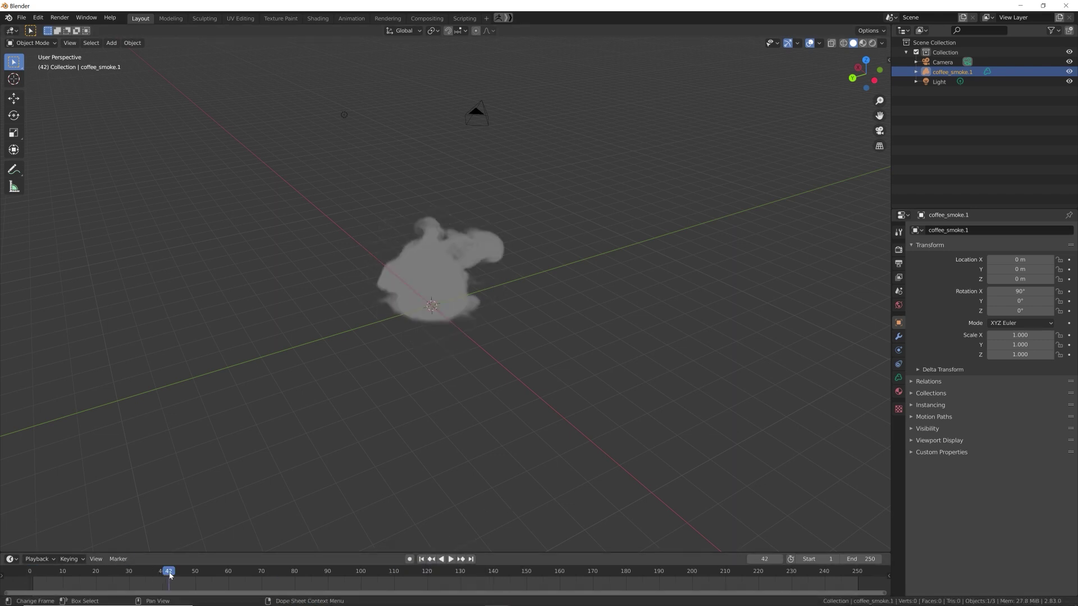